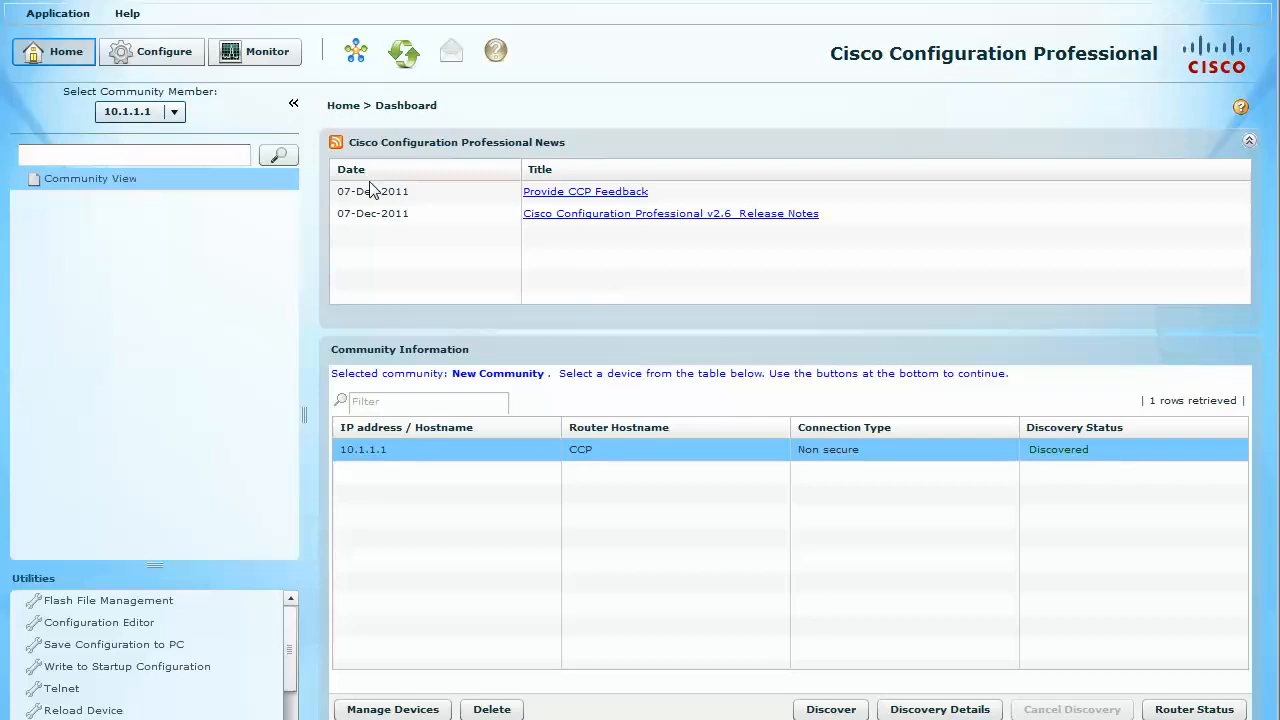
Open the AAA Summary page in the router's configuration
left_click(153, 63)
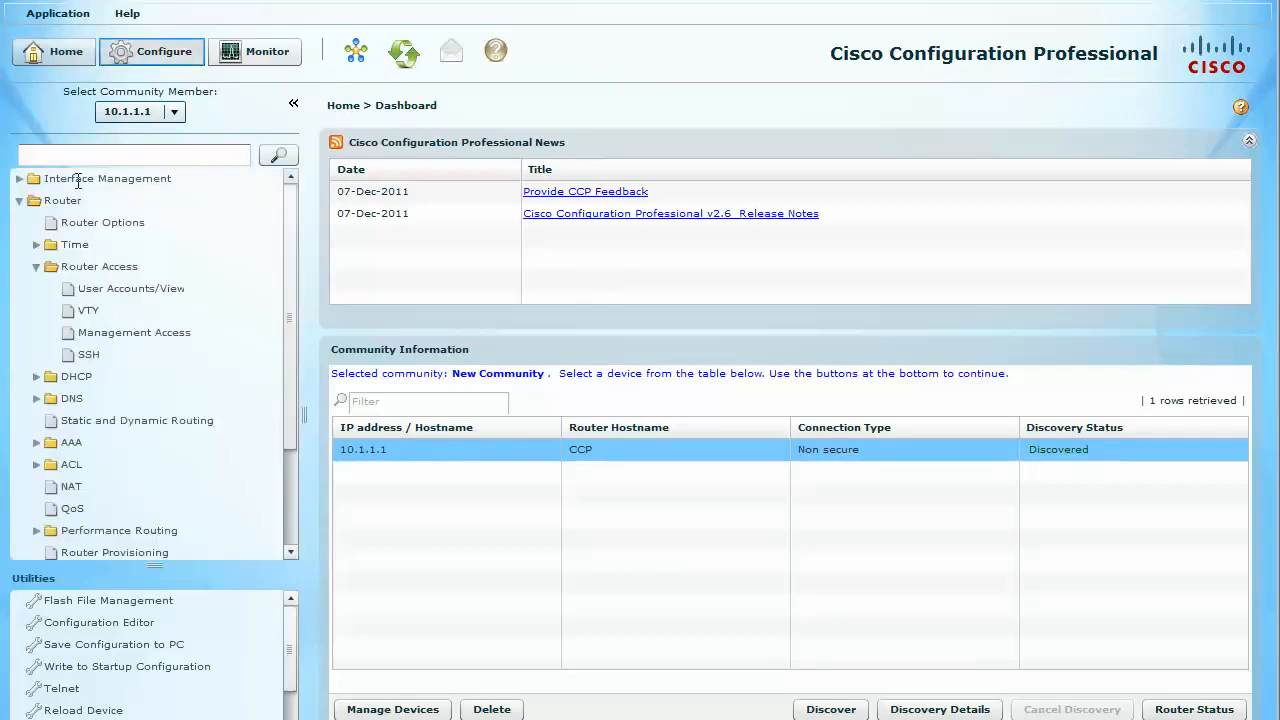
left_click(92, 269)
left_click(70, 355)
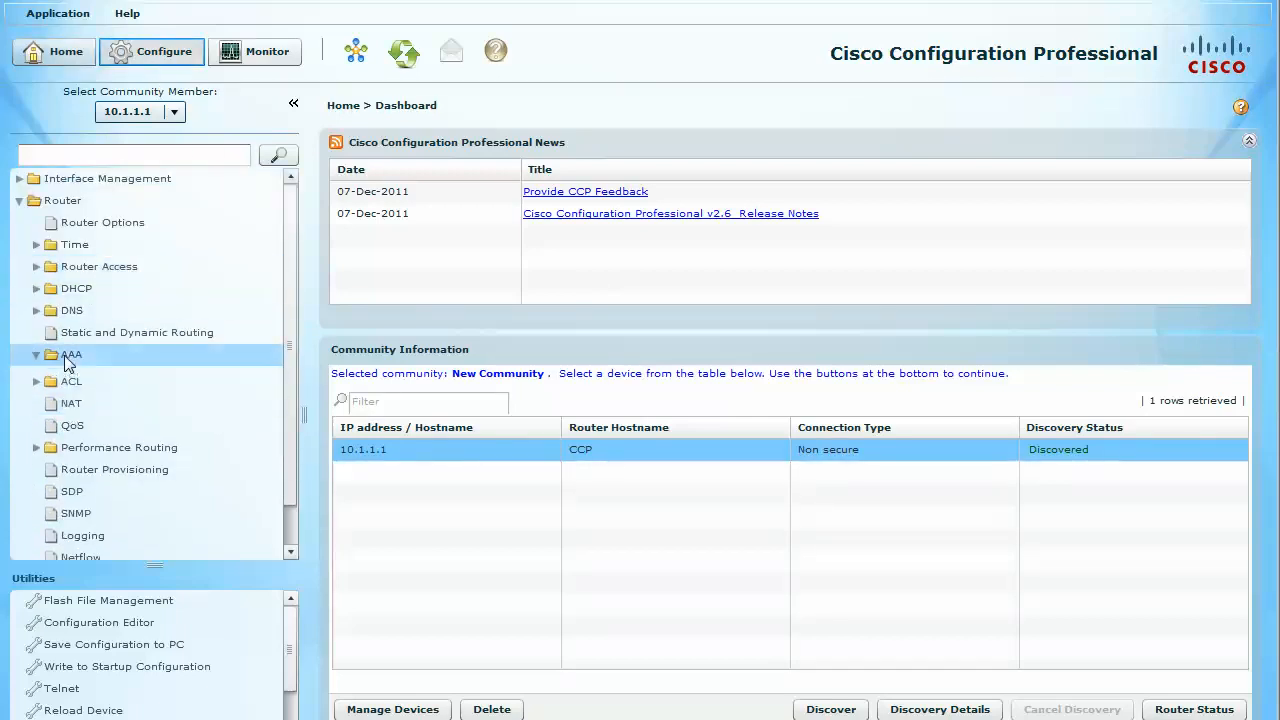
left_click_drag(282, 373, 288, 394)
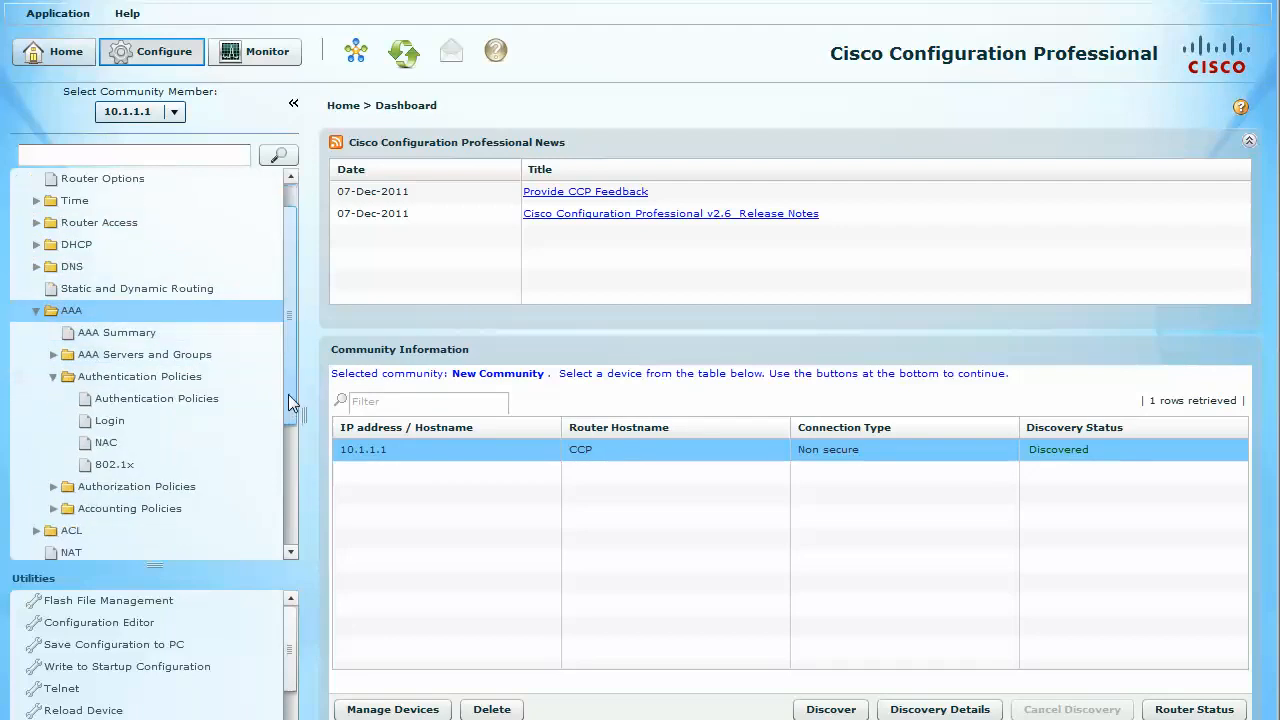
left_click(140, 337)
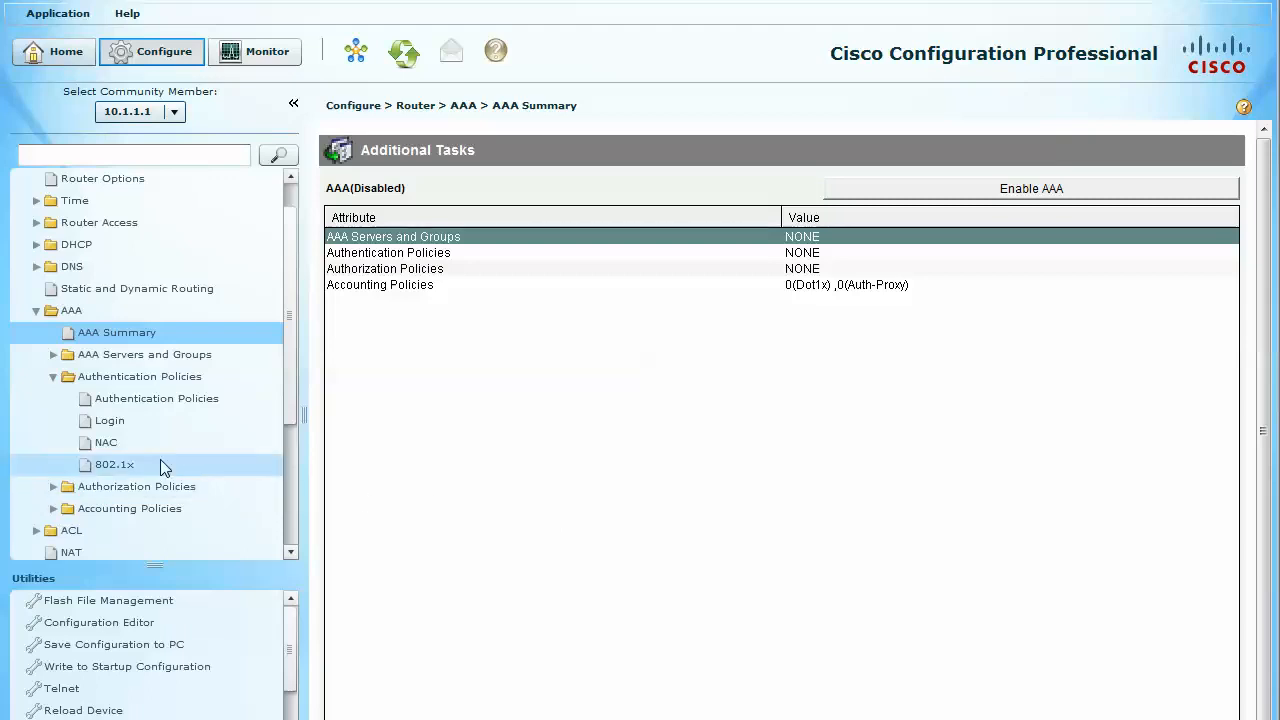
Review the router's AAA authentication policies overview and its Login policy page
double_click(126, 378)
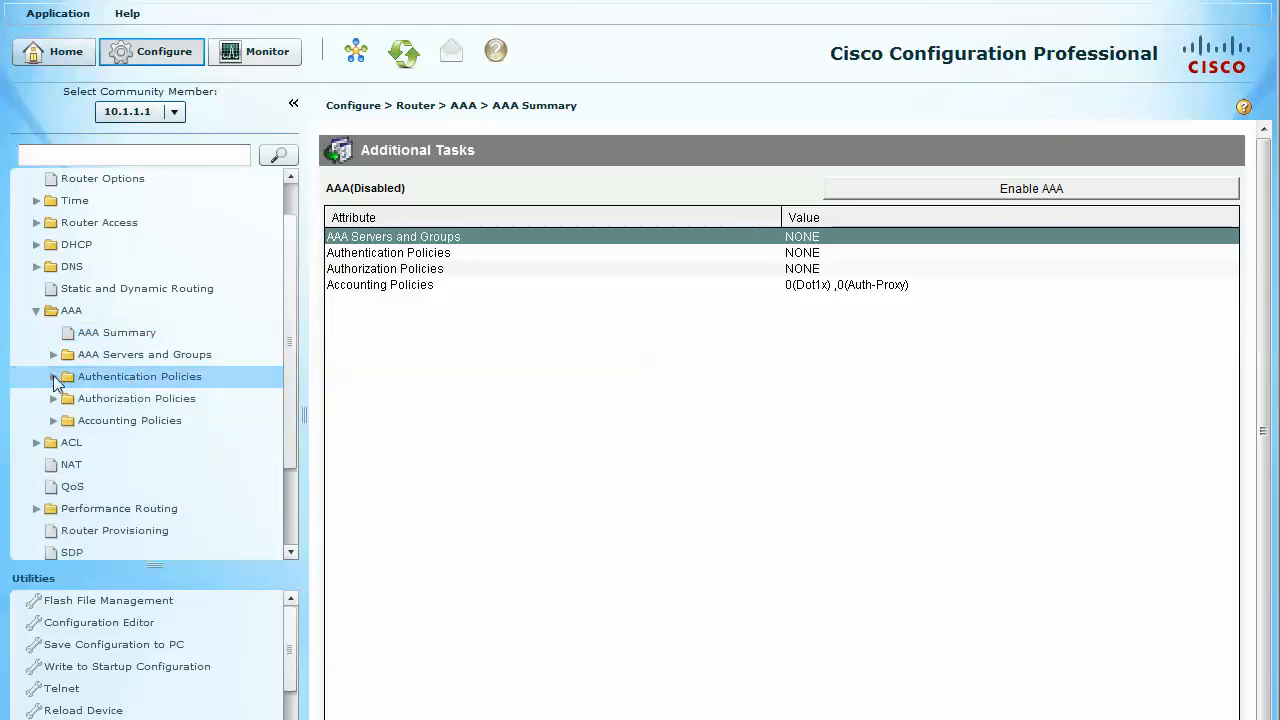
left_click(54, 376)
left_click(86, 404)
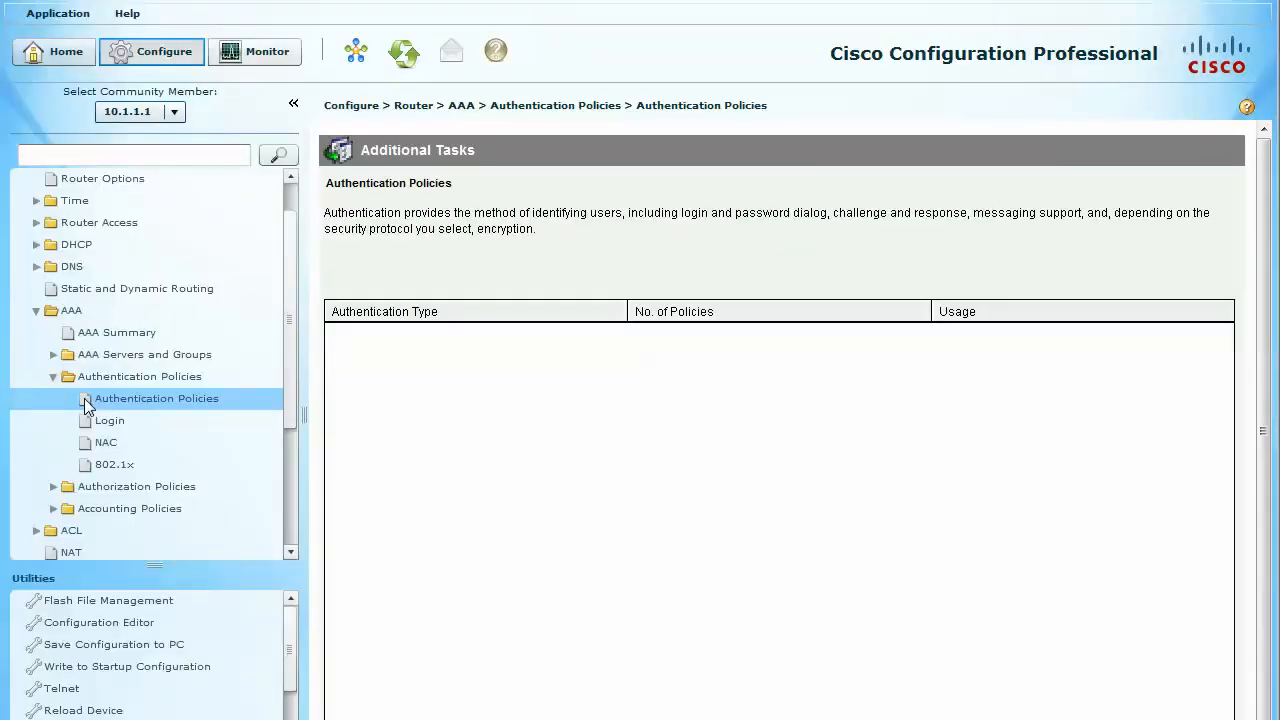
left_click(91, 423)
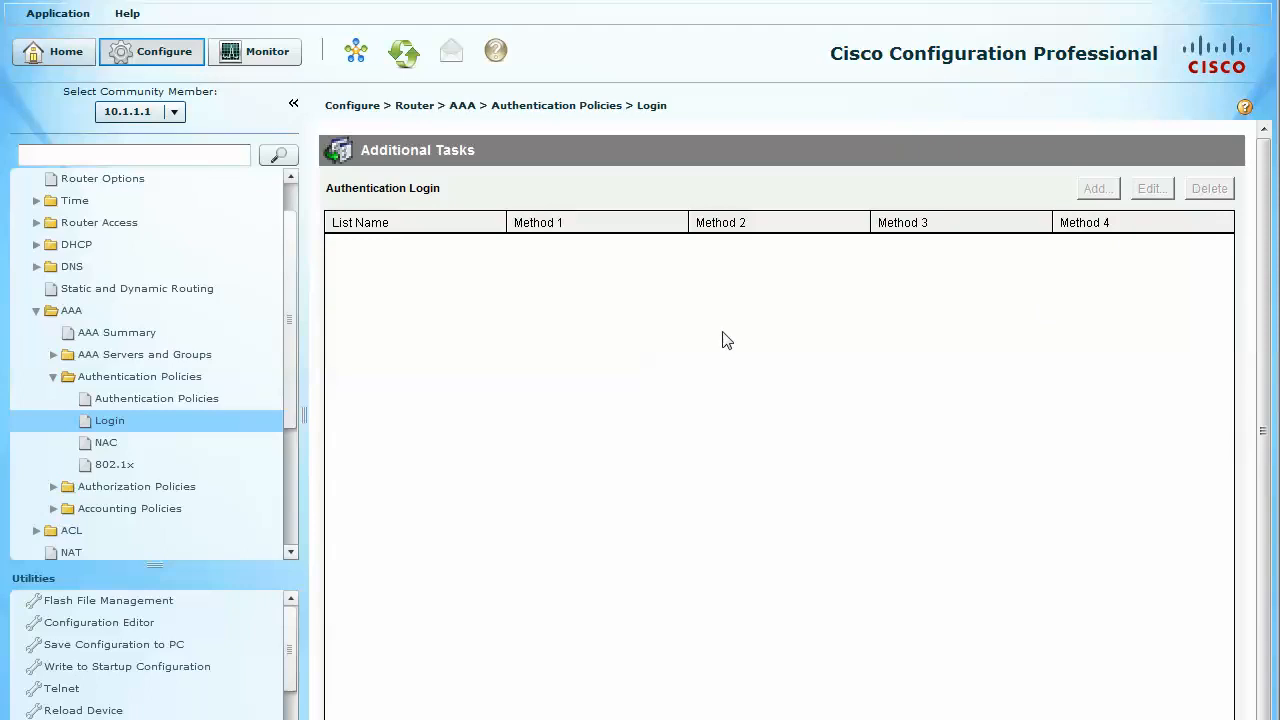
Start enabling AAA from the AAA Summary and accept the precautionary vty and console authentication tasks
left_click(90, 340)
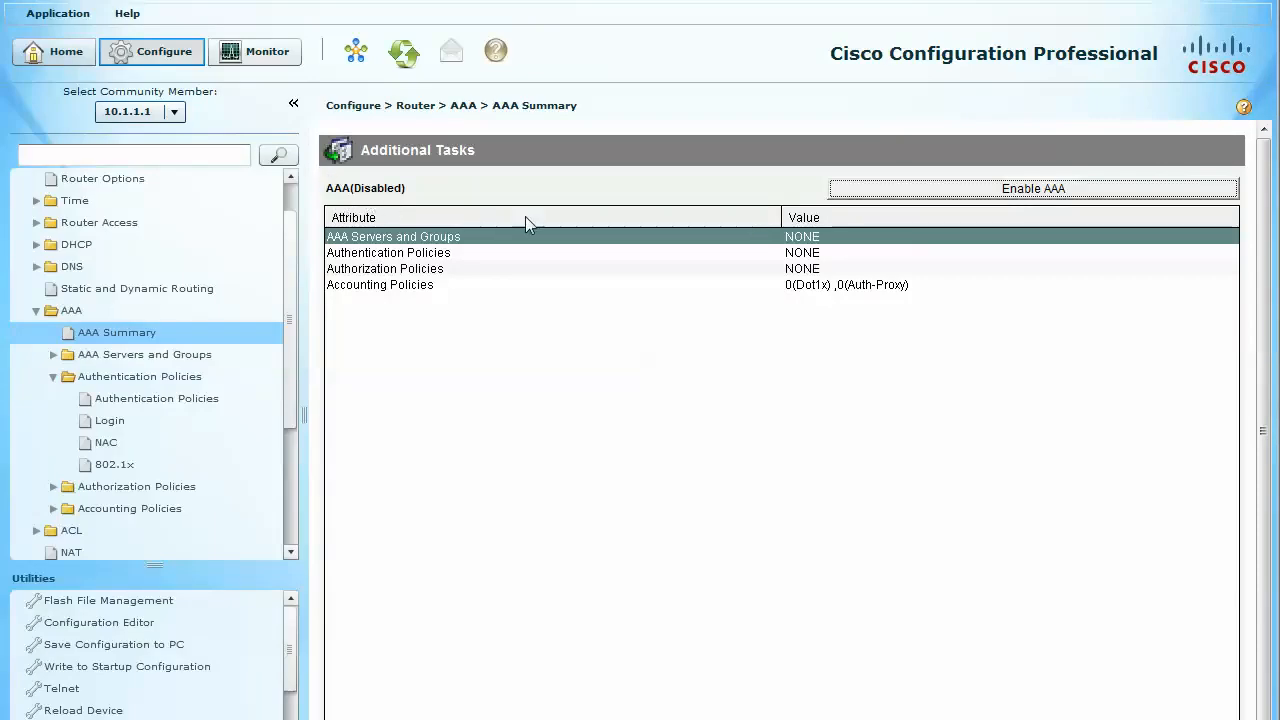
left_click(1068, 192)
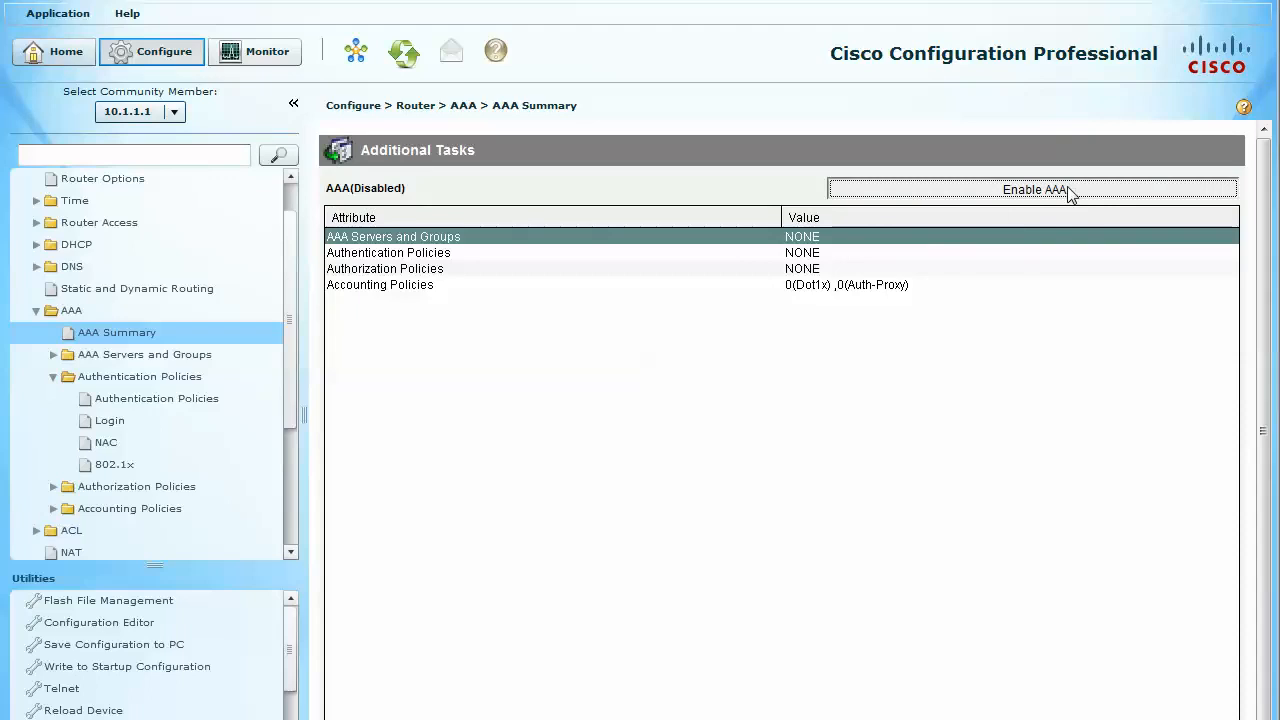
left_click_drag(893, 228, 642, 240)
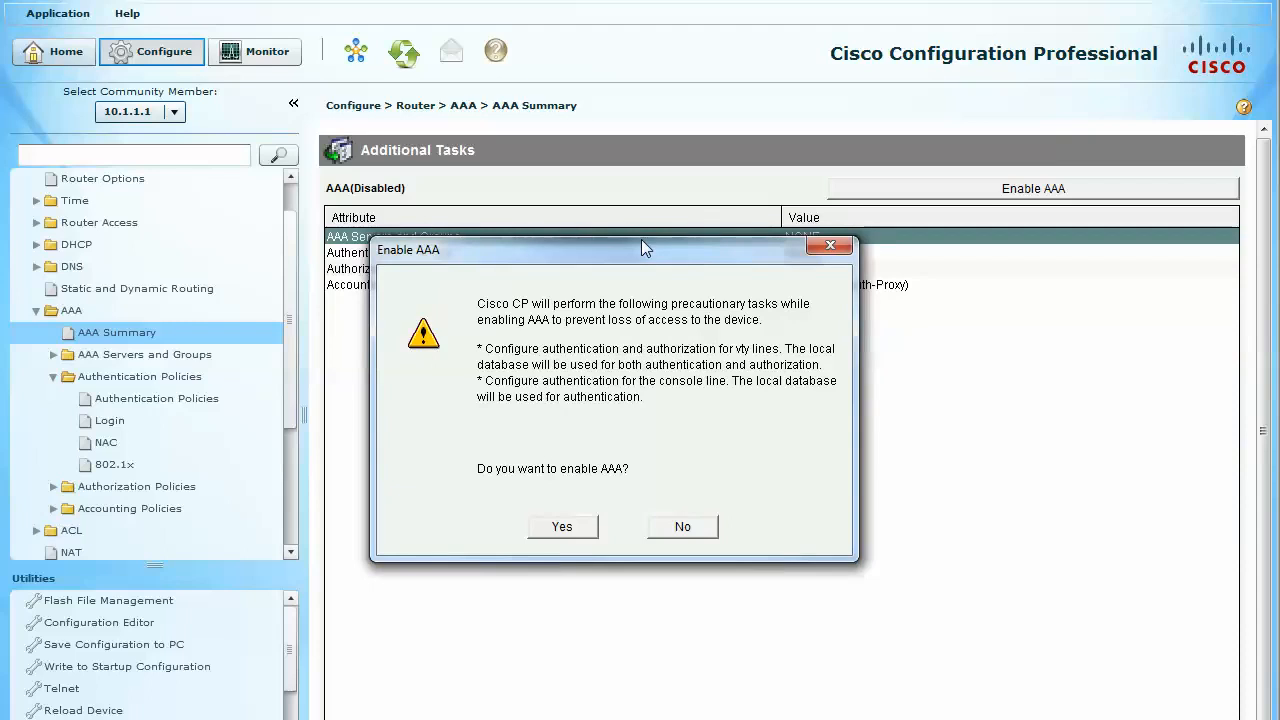
left_click_drag(635, 246, 636, 239)
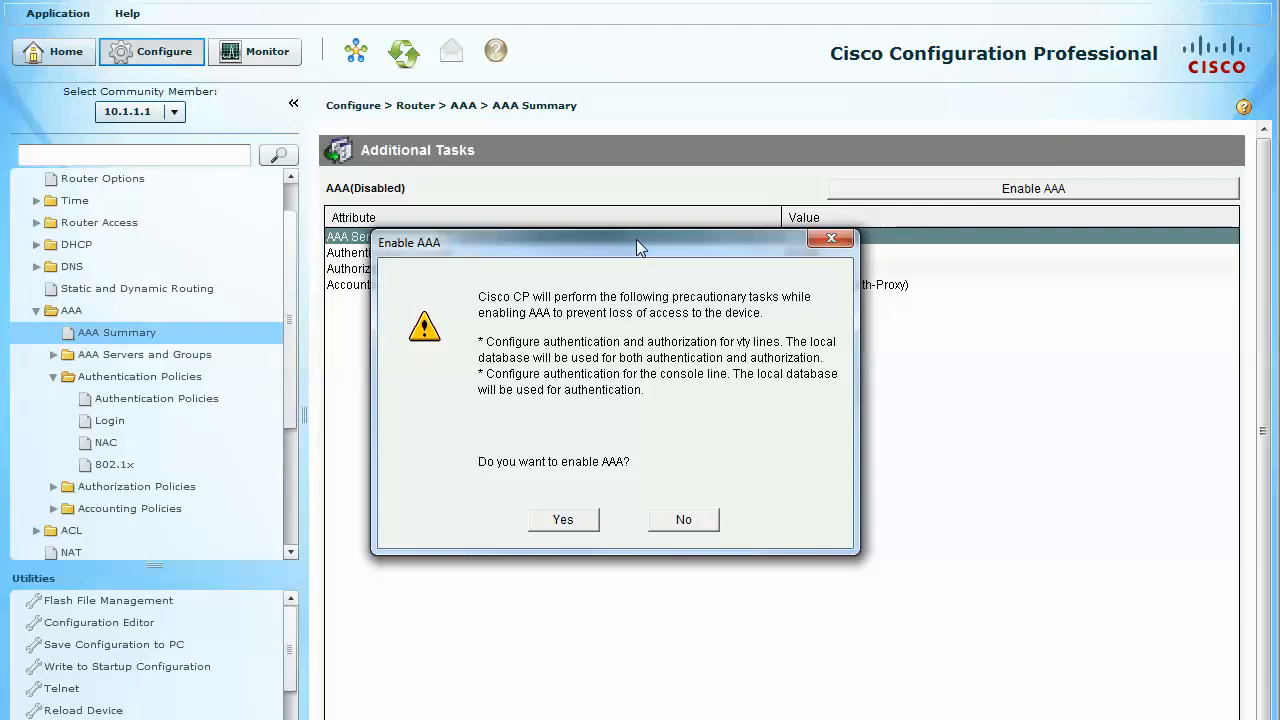
left_click(568, 522)
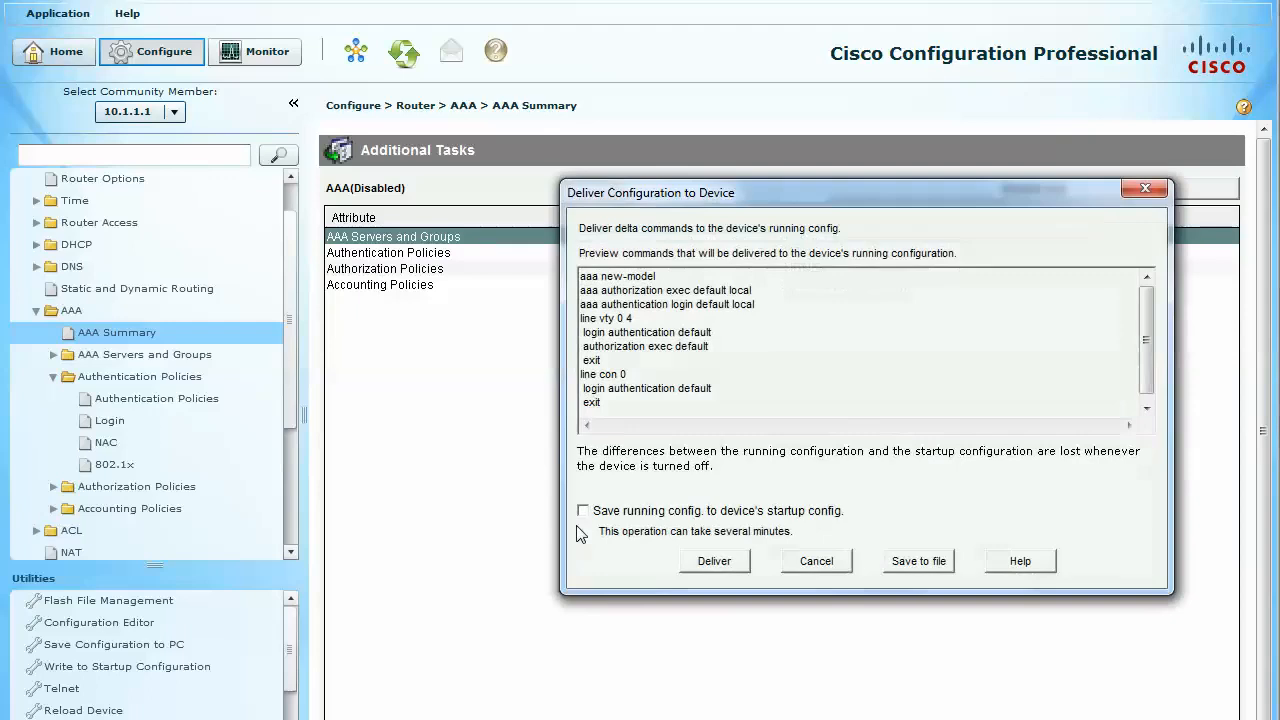
Deliver the AAA commands to the device's running config without saving them to the startup config
left_click_drag(886, 196, 689, 192)
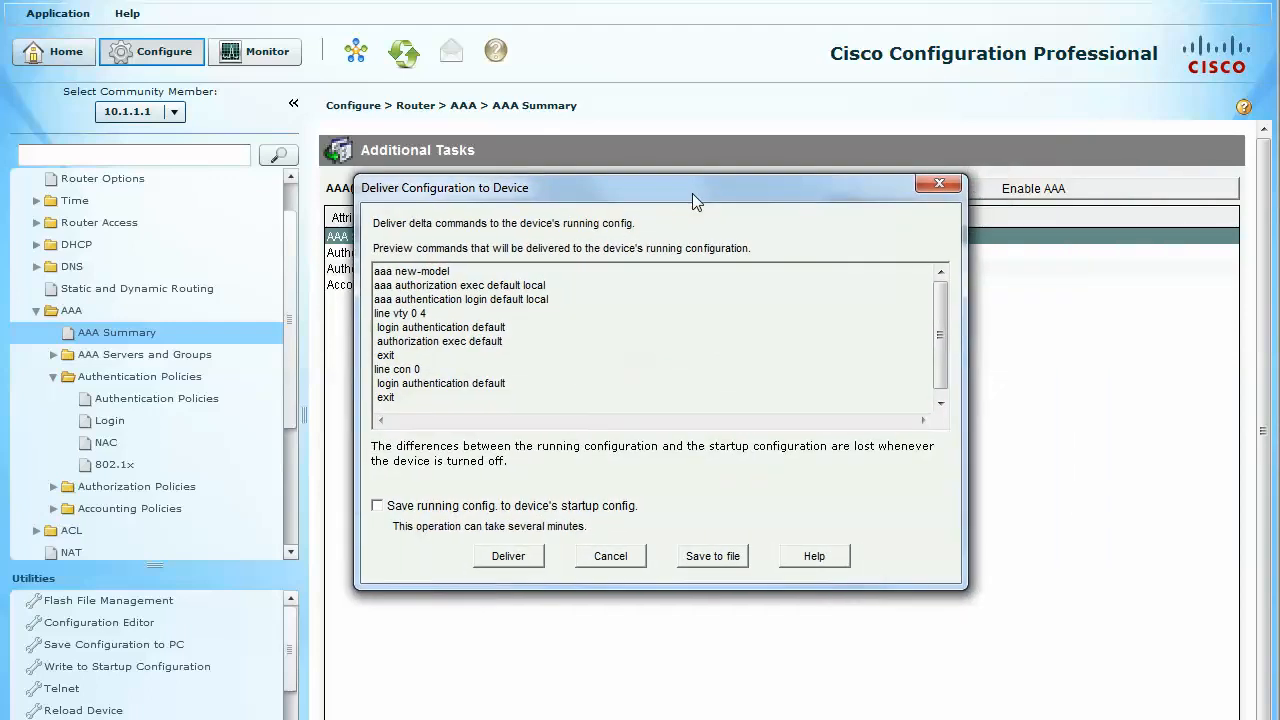
left_click_drag(450, 271, 372, 273)
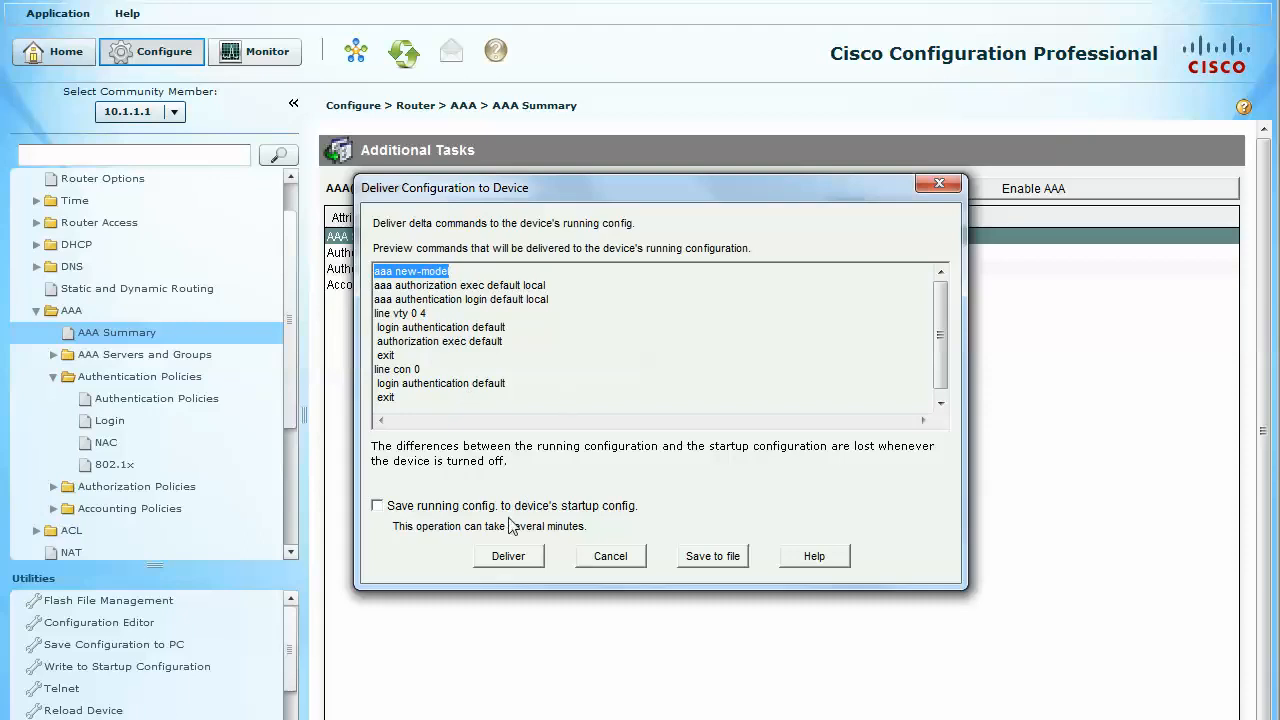
left_click(512, 558)
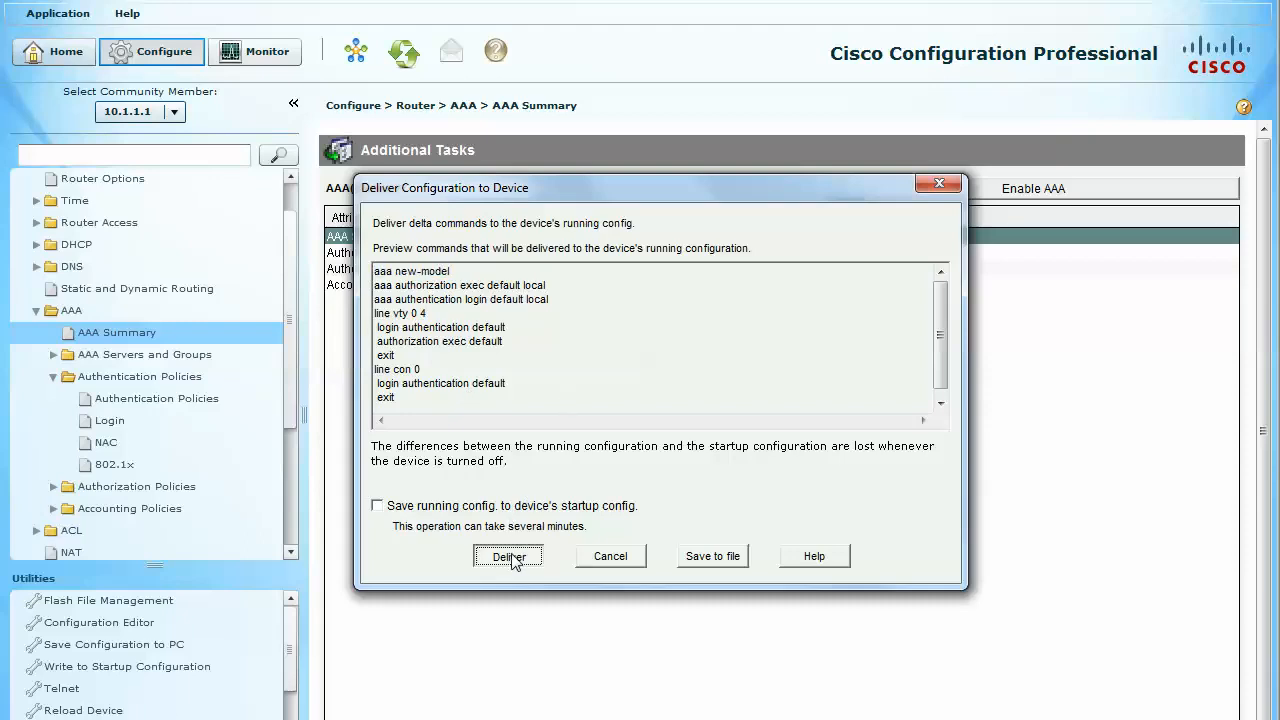
left_click(866, 504)
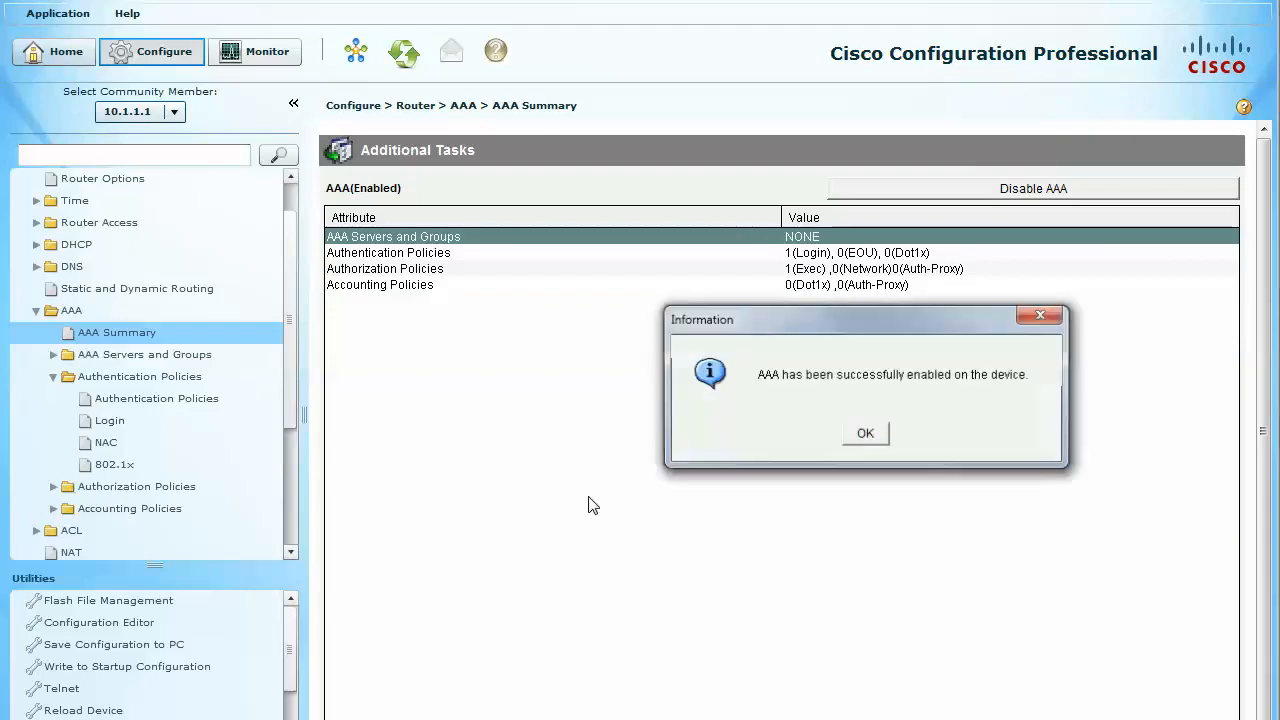
left_click_drag(900, 338, 698, 322)
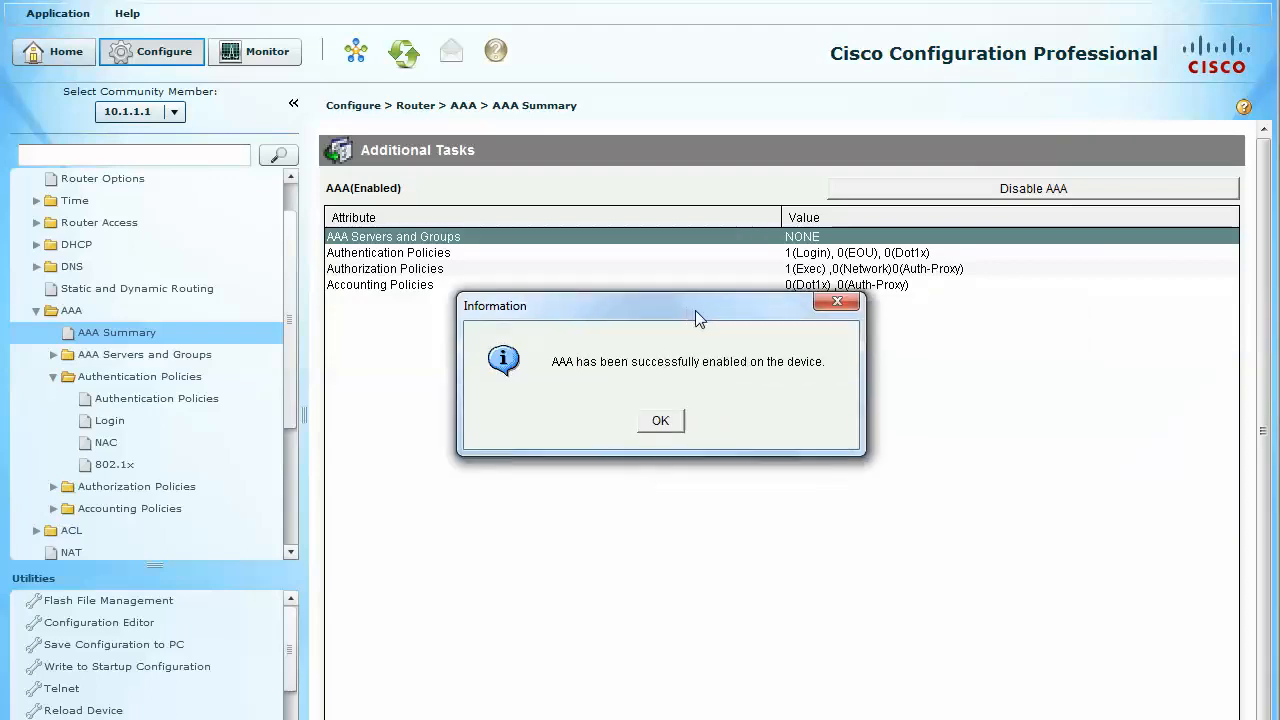
left_click(658, 422)
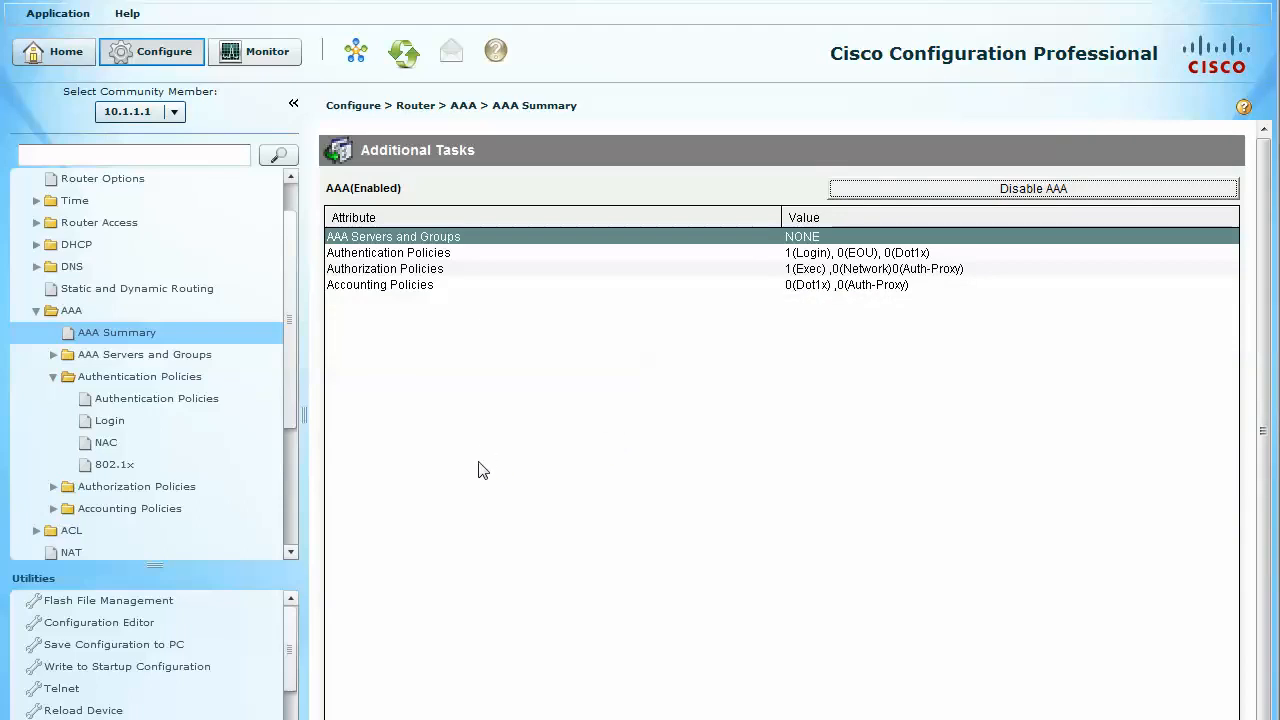
Open the Login authentication policies and try adding group tacacs+ to the default method list
left_click(112, 422)
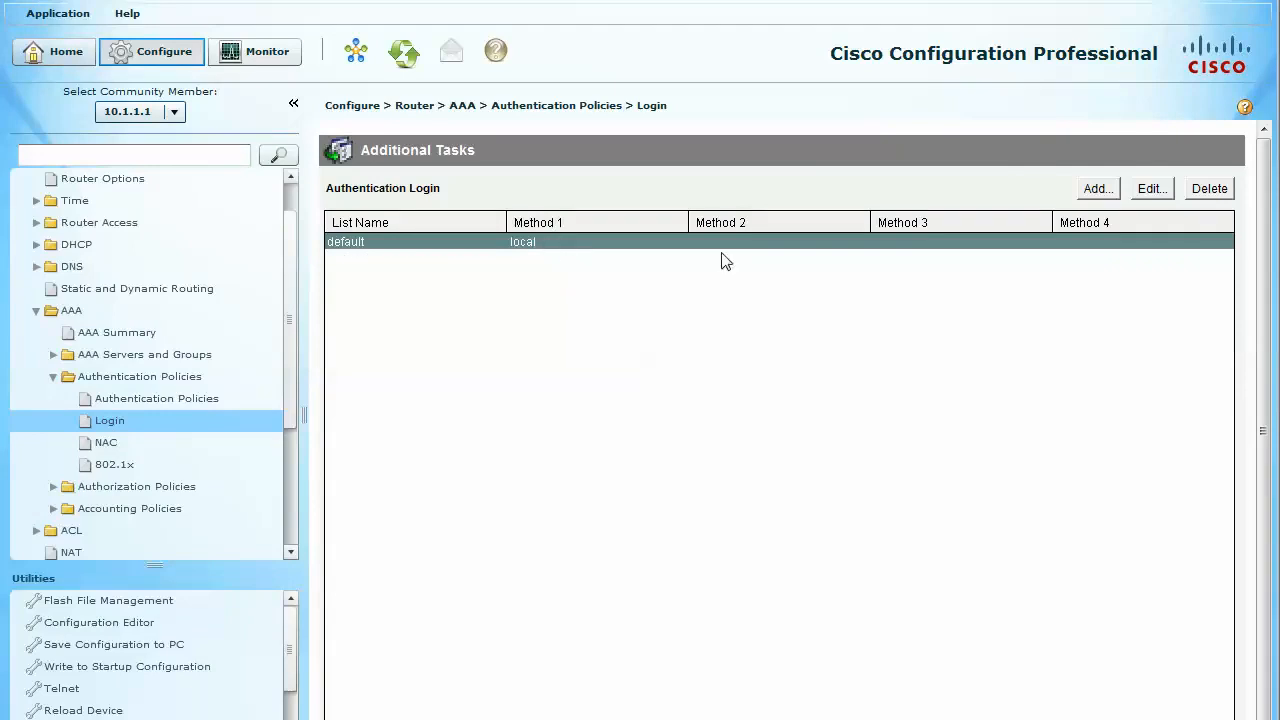
left_click(1152, 190)
left_click_drag(890, 200, 756, 195)
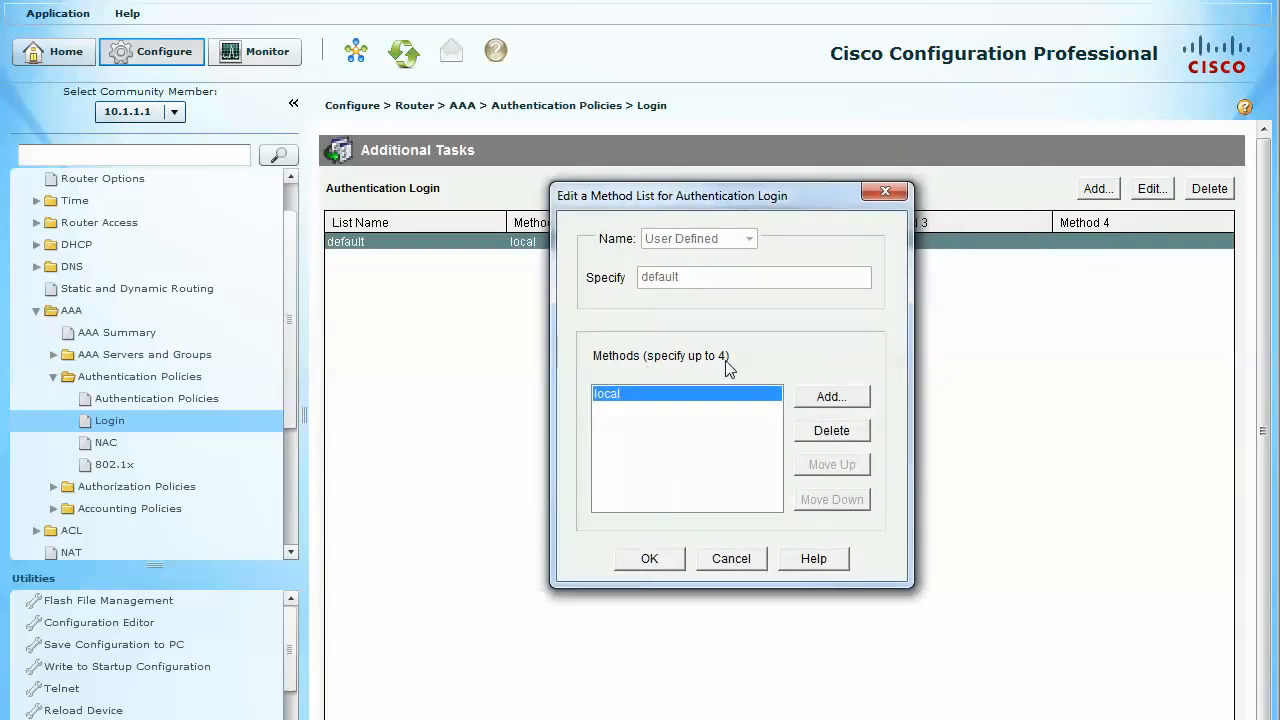
left_click(833, 401)
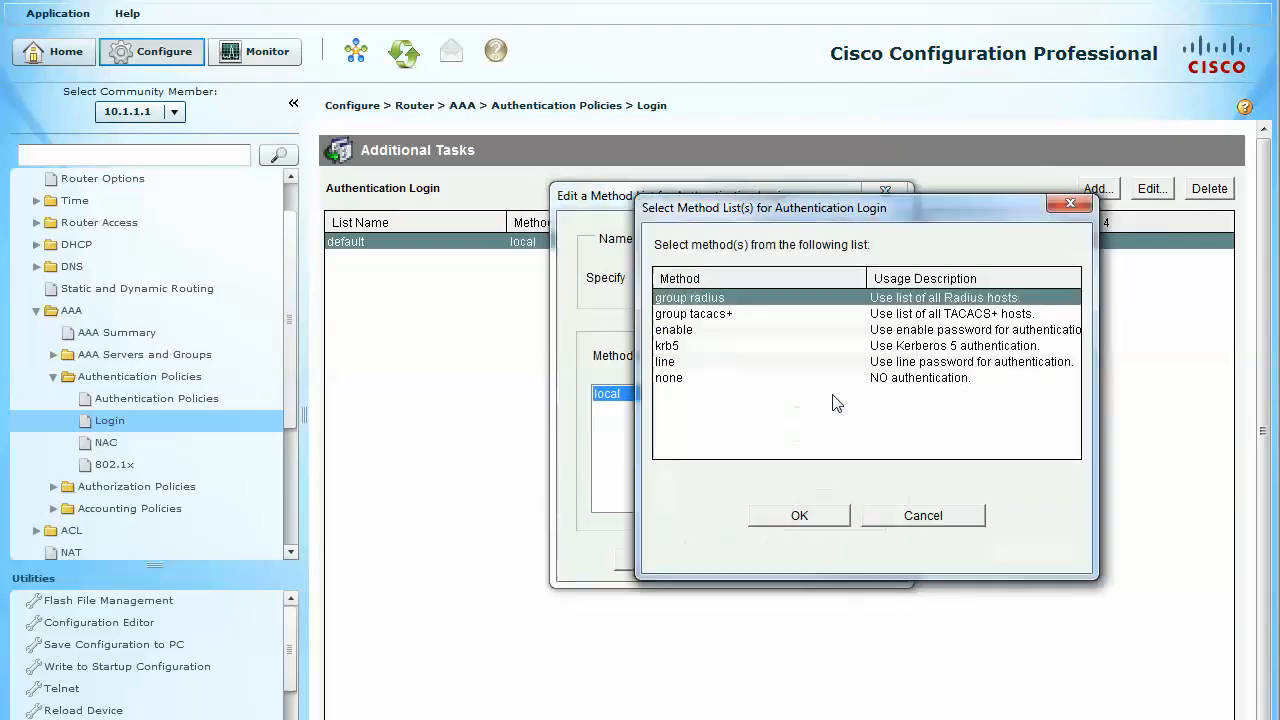
left_click(757, 315)
left_click(800, 515)
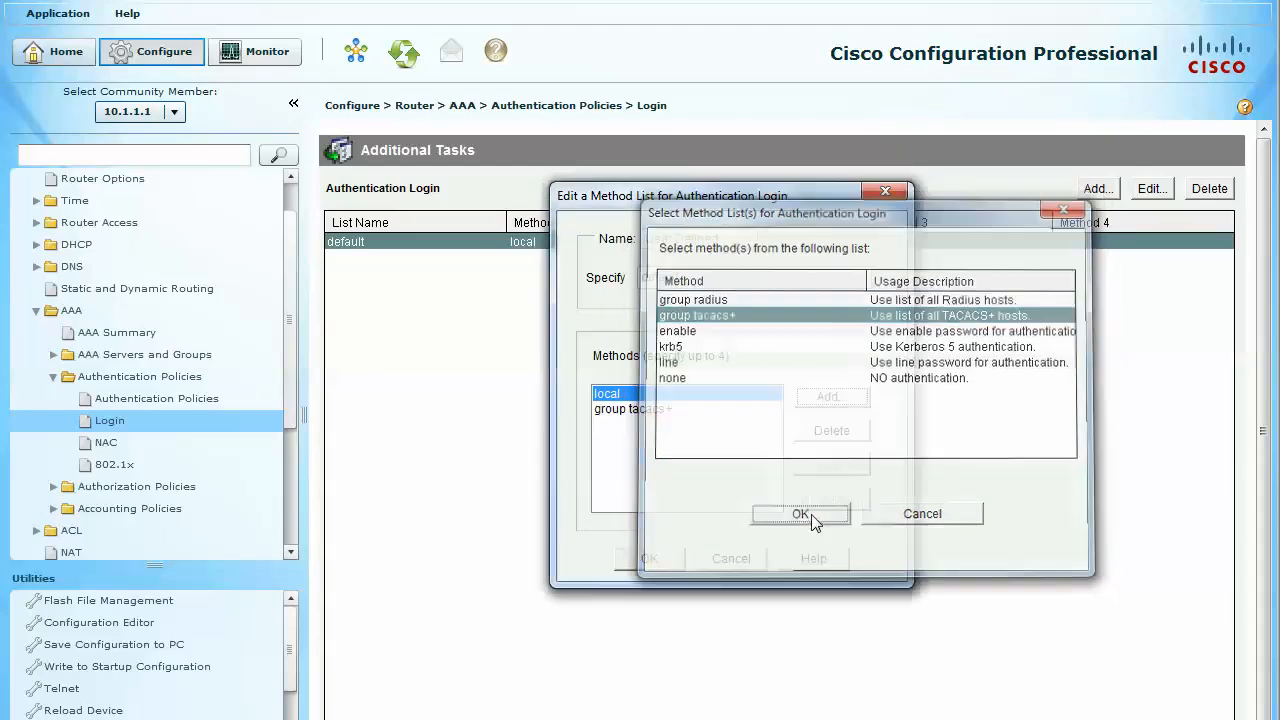
Try placing group tacacs+ ahead of local in the default method list, and discard the edit
left_click_drag(758, 200, 730, 202)
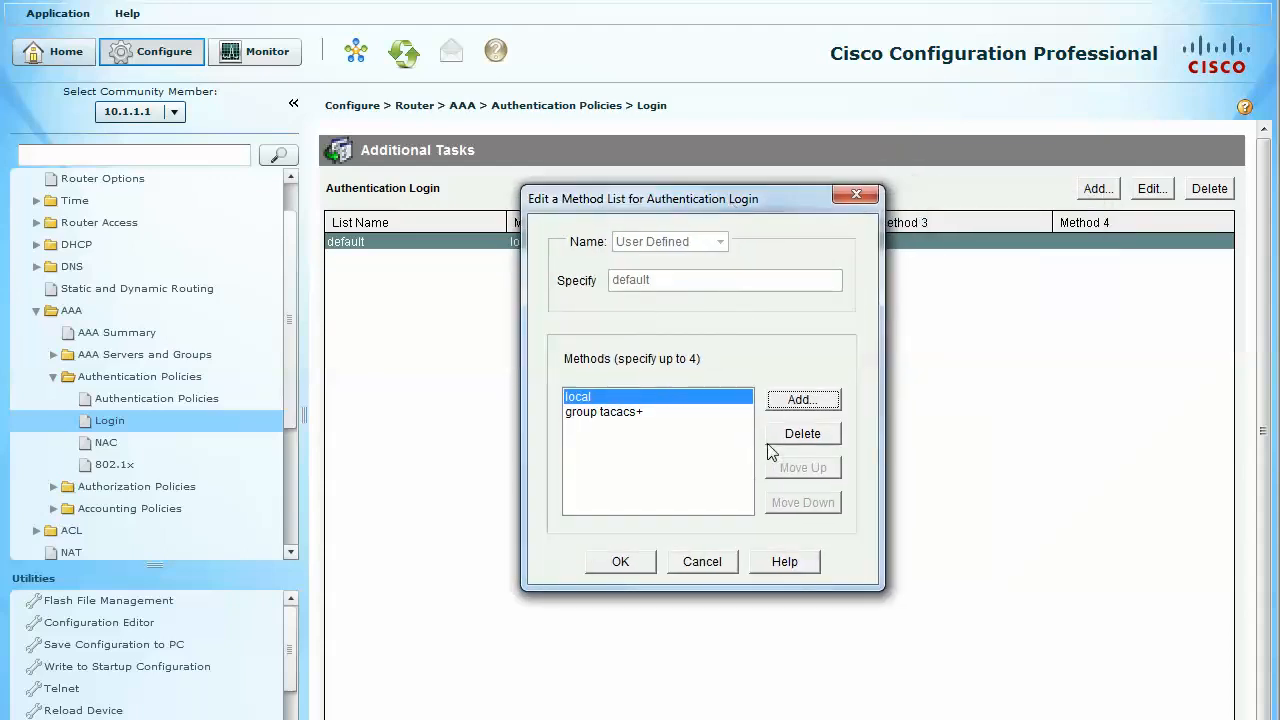
left_click(678, 413)
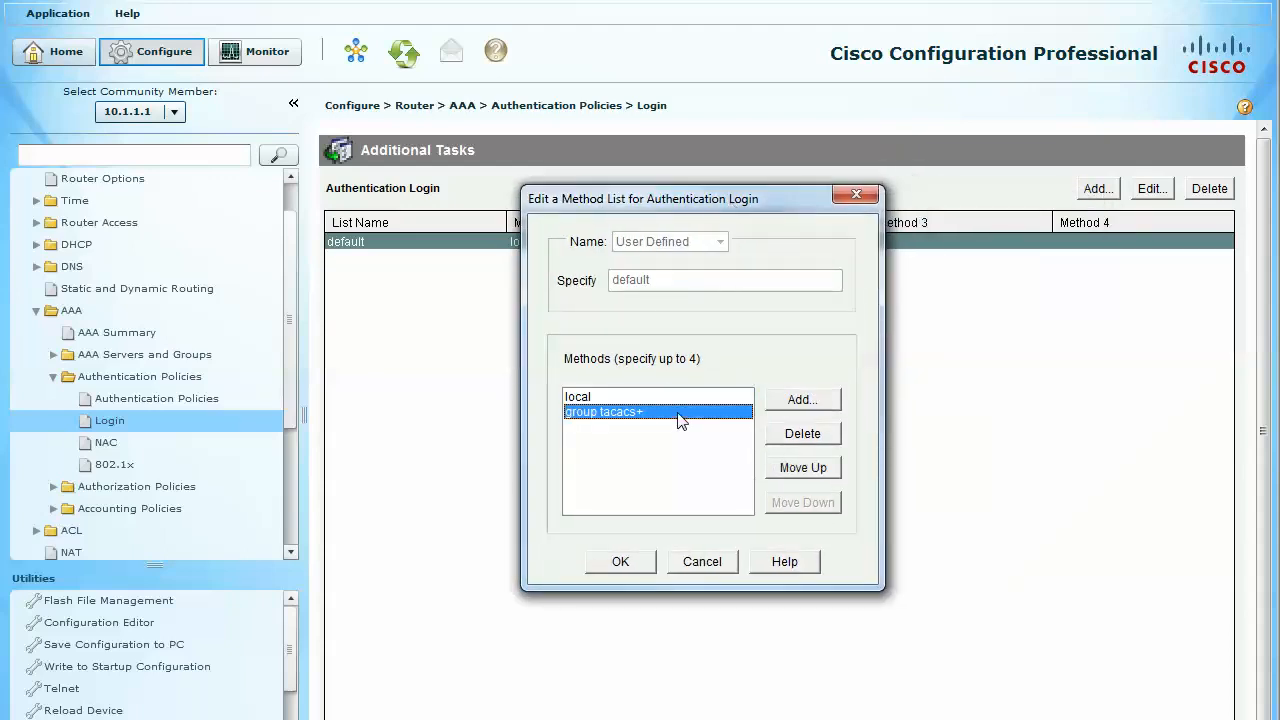
left_click(811, 474)
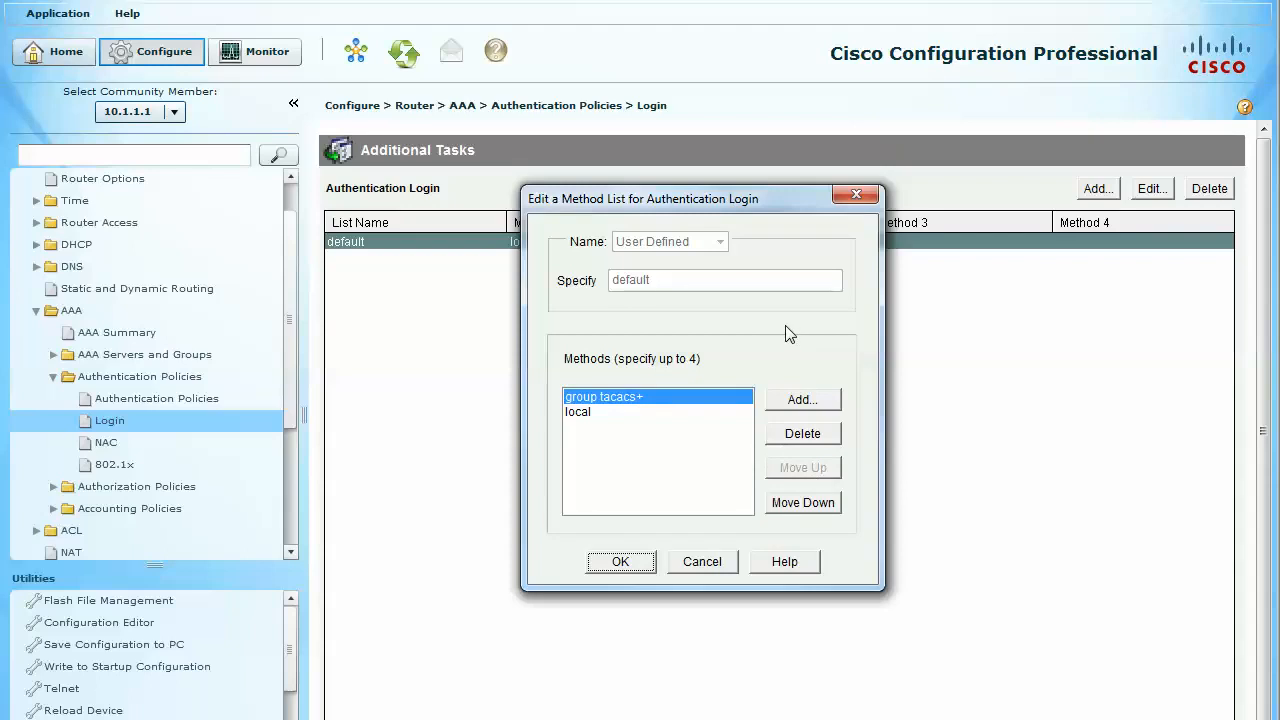
left_click(703, 564)
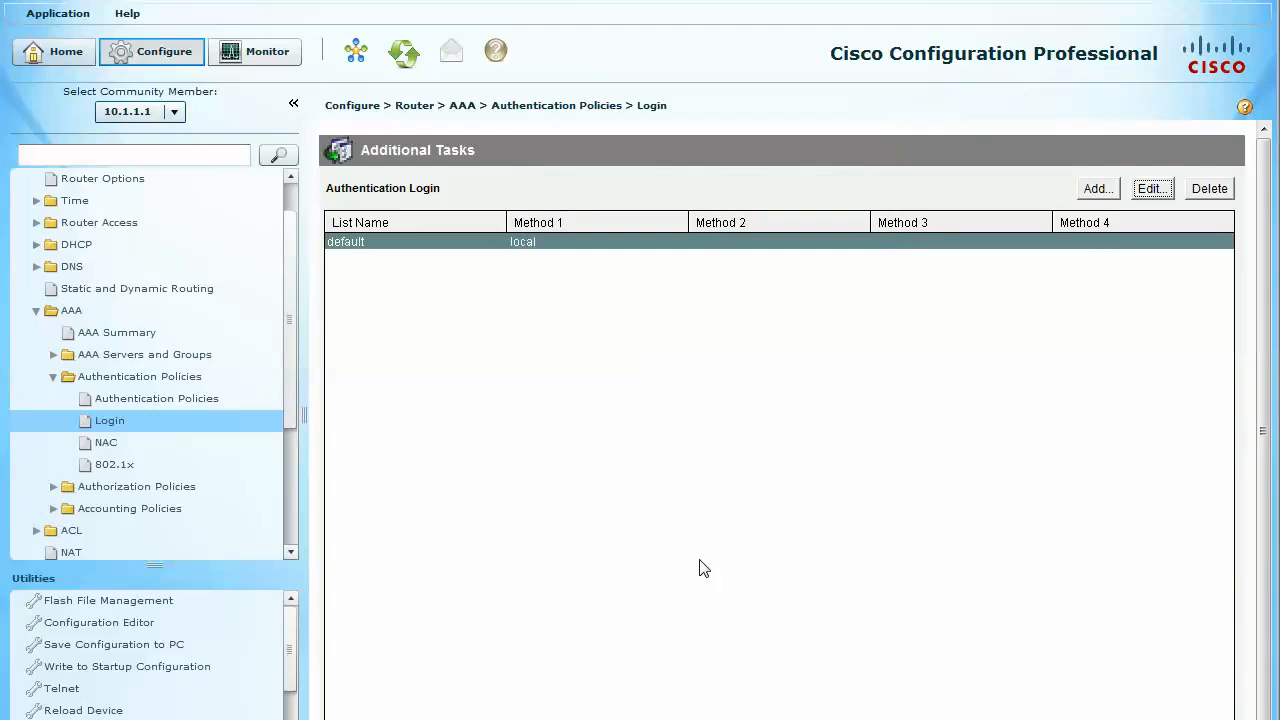
View the form for adding a login authentication method list and close it without creating one
left_click(1097, 195)
left_click_drag(890, 200, 710, 200)
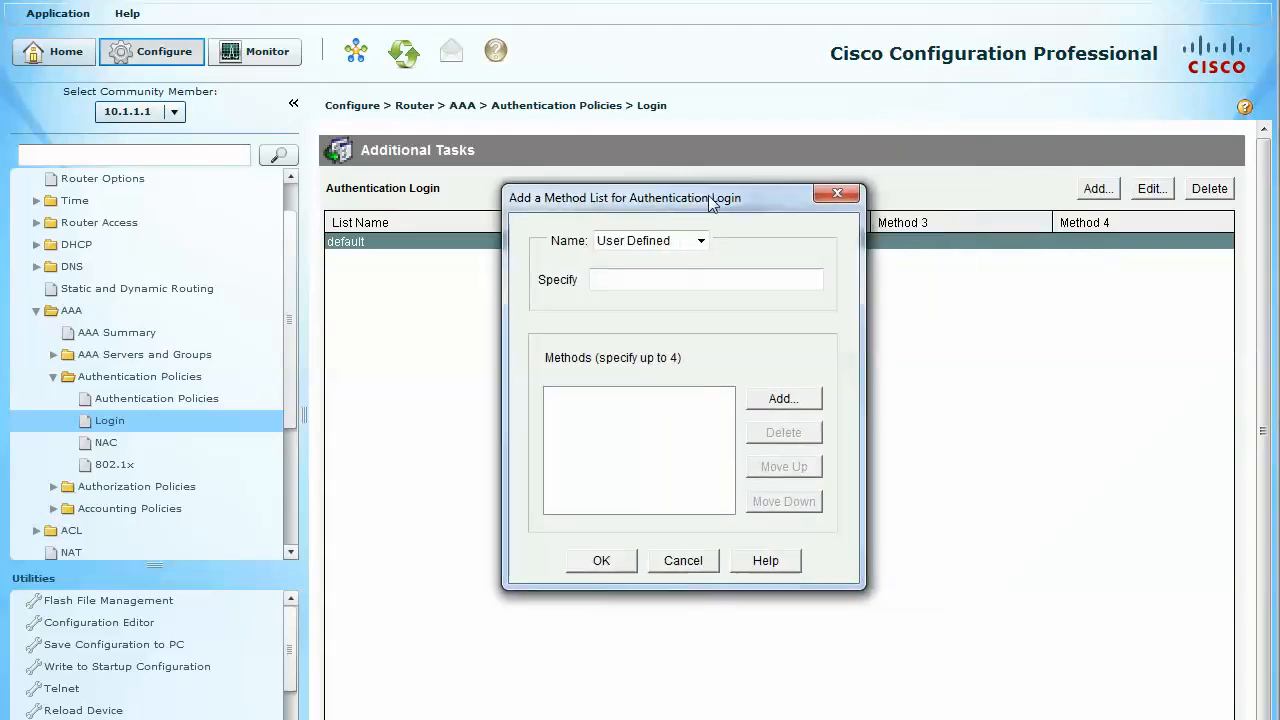
left_click(836, 196)
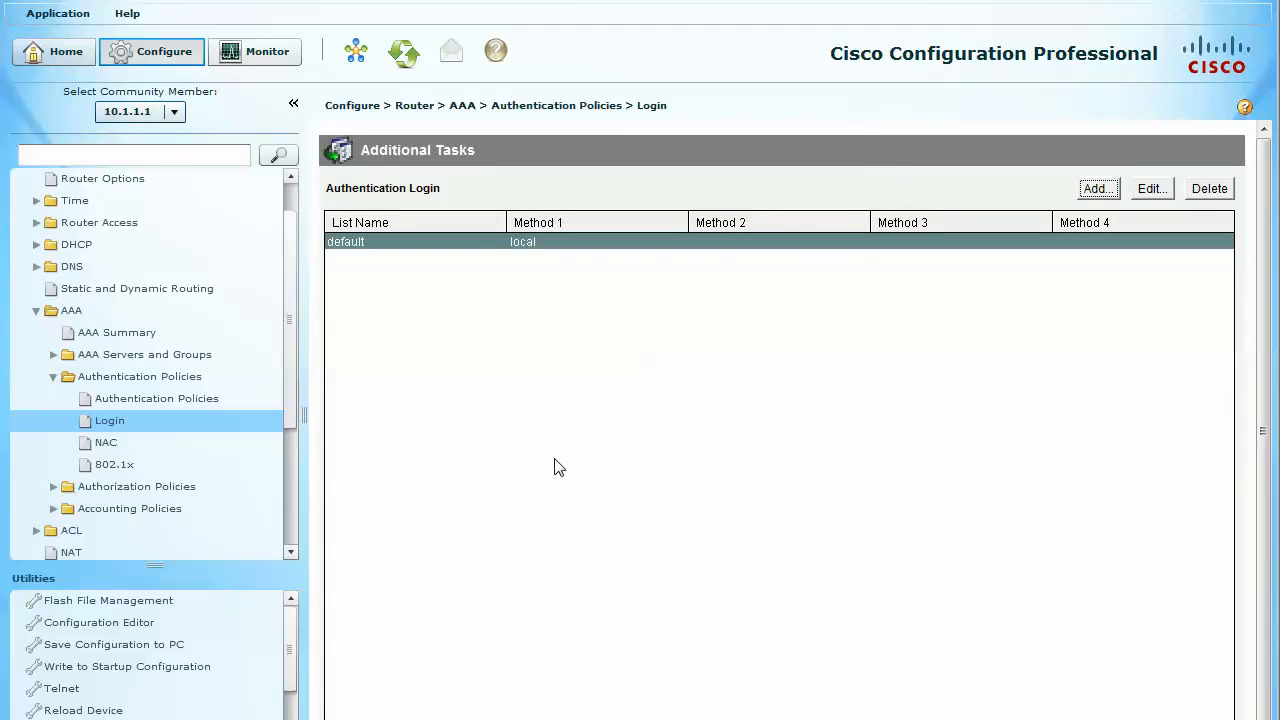
Open User Accounts/View under Router Access and try to edit the privilege level 15 account
left_click_drag(288, 363, 290, 353)
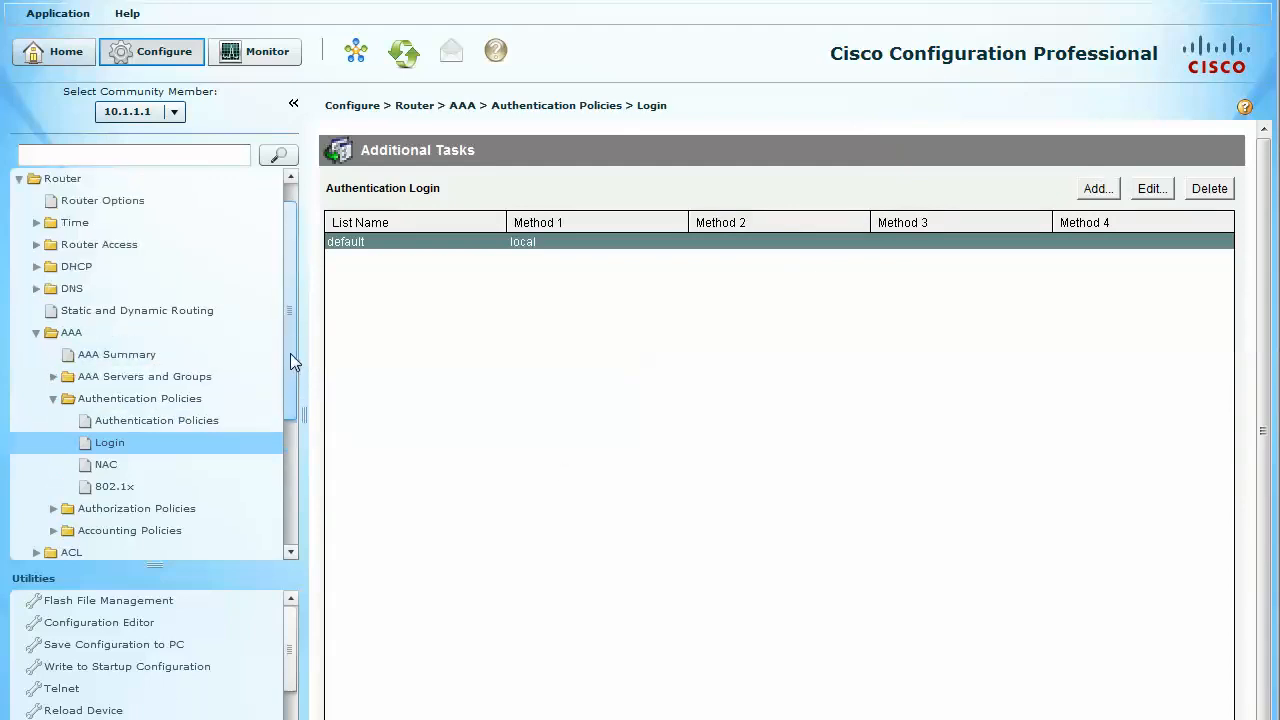
double_click(50, 246)
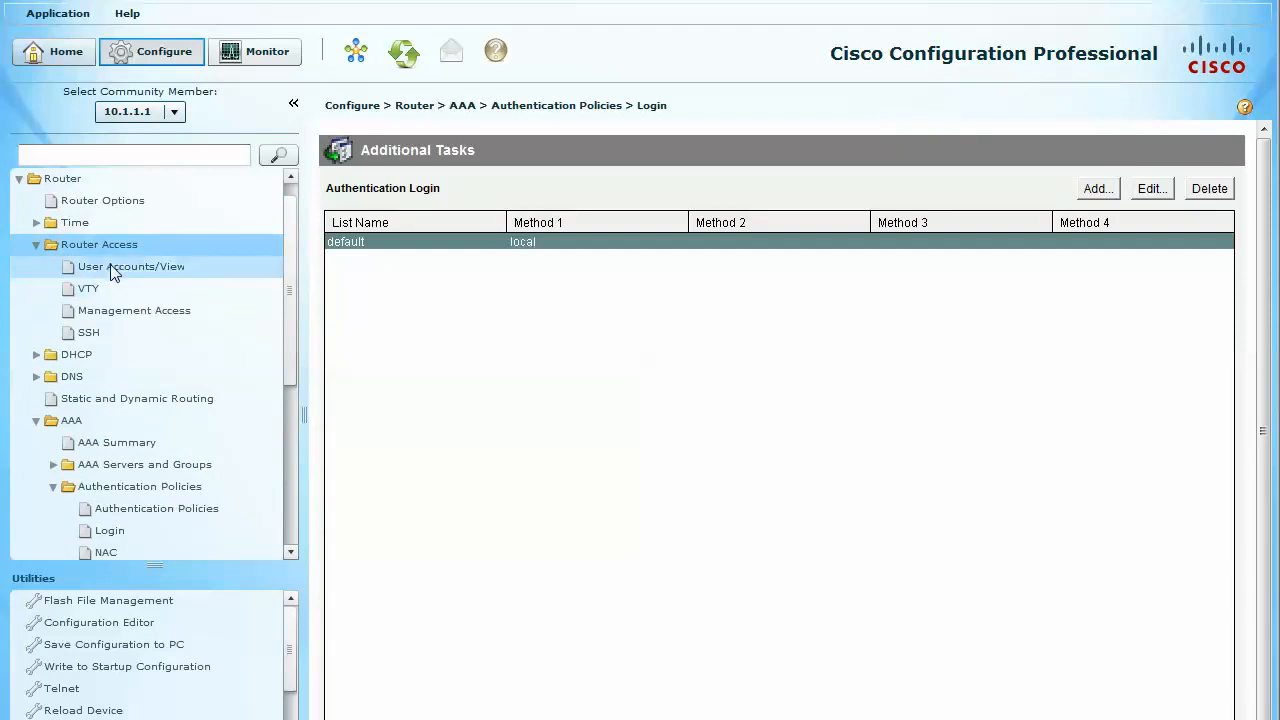
left_click(94, 268)
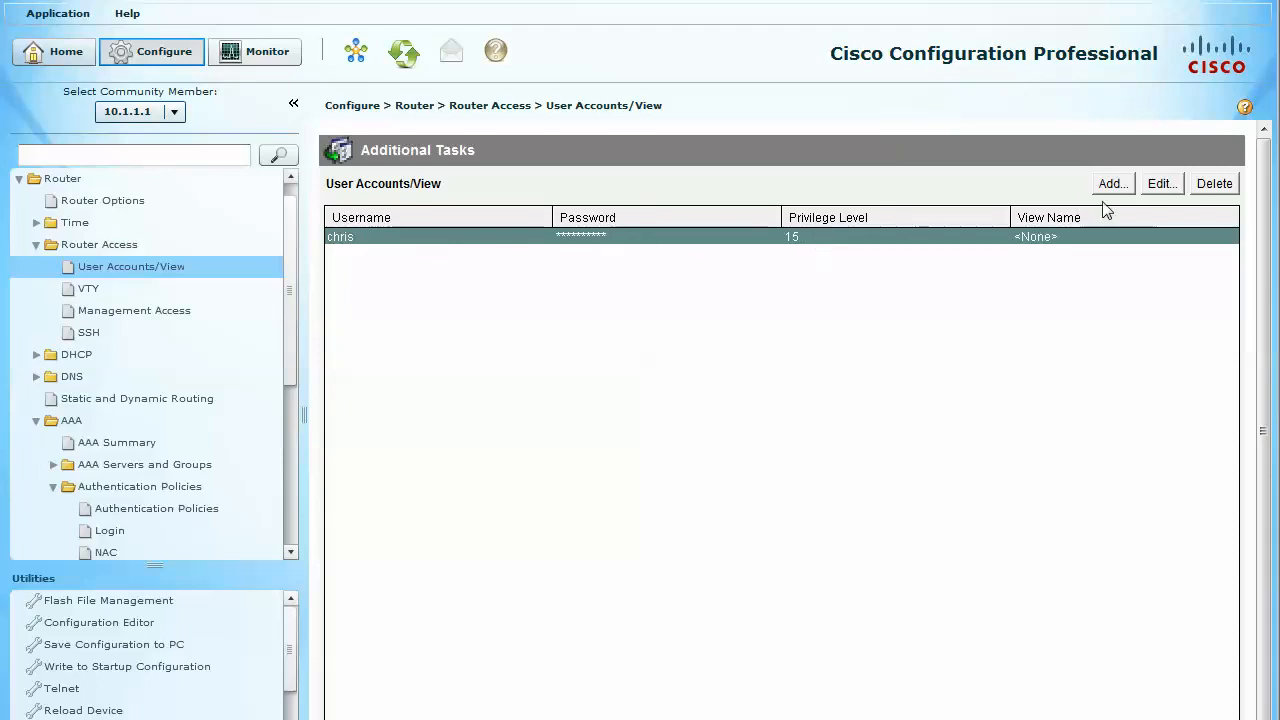
left_click(1160, 184)
left_click_drag(943, 313, 851, 301)
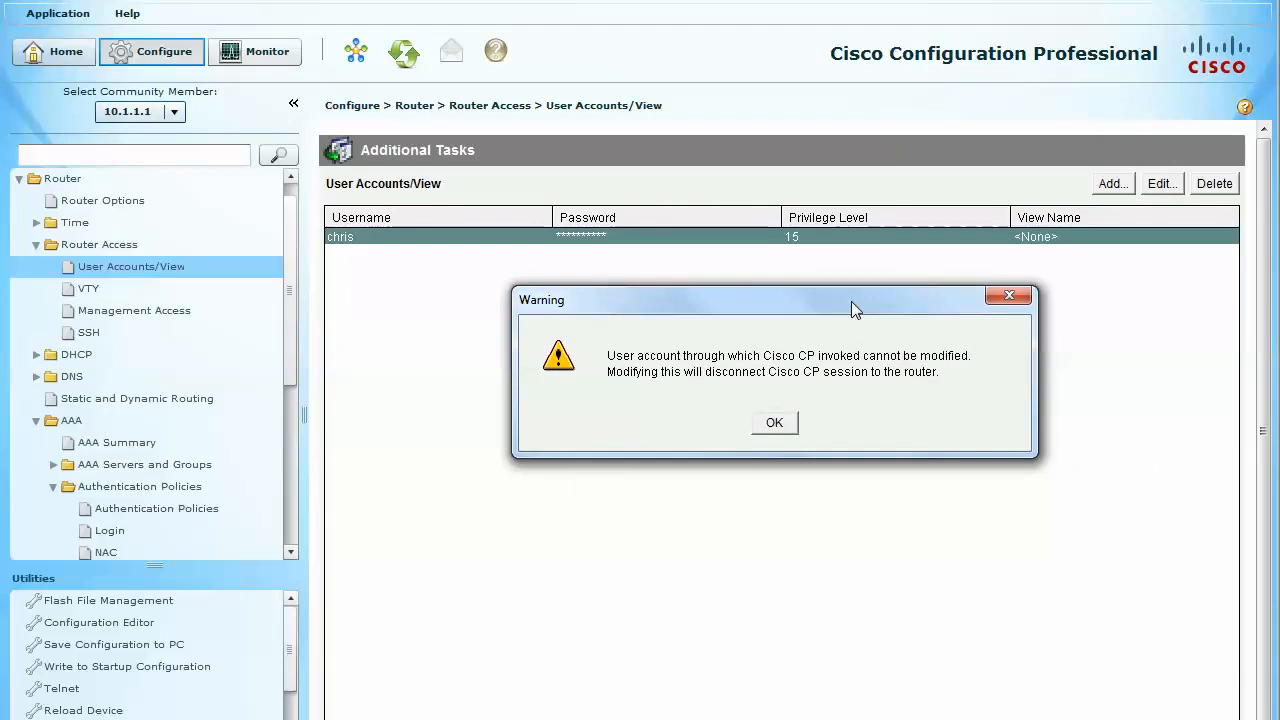
left_click(1010, 296)
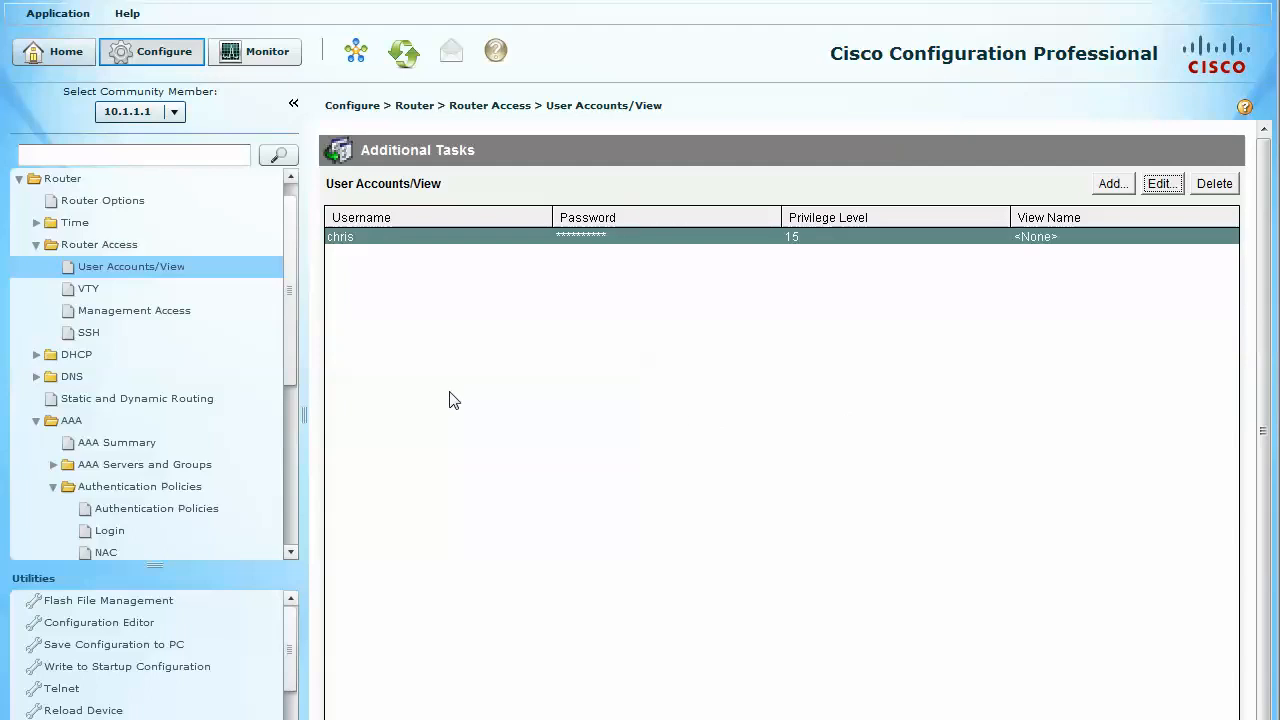
Examine the router's VTY line settings, including the EXEC timeout
left_click(161, 291)
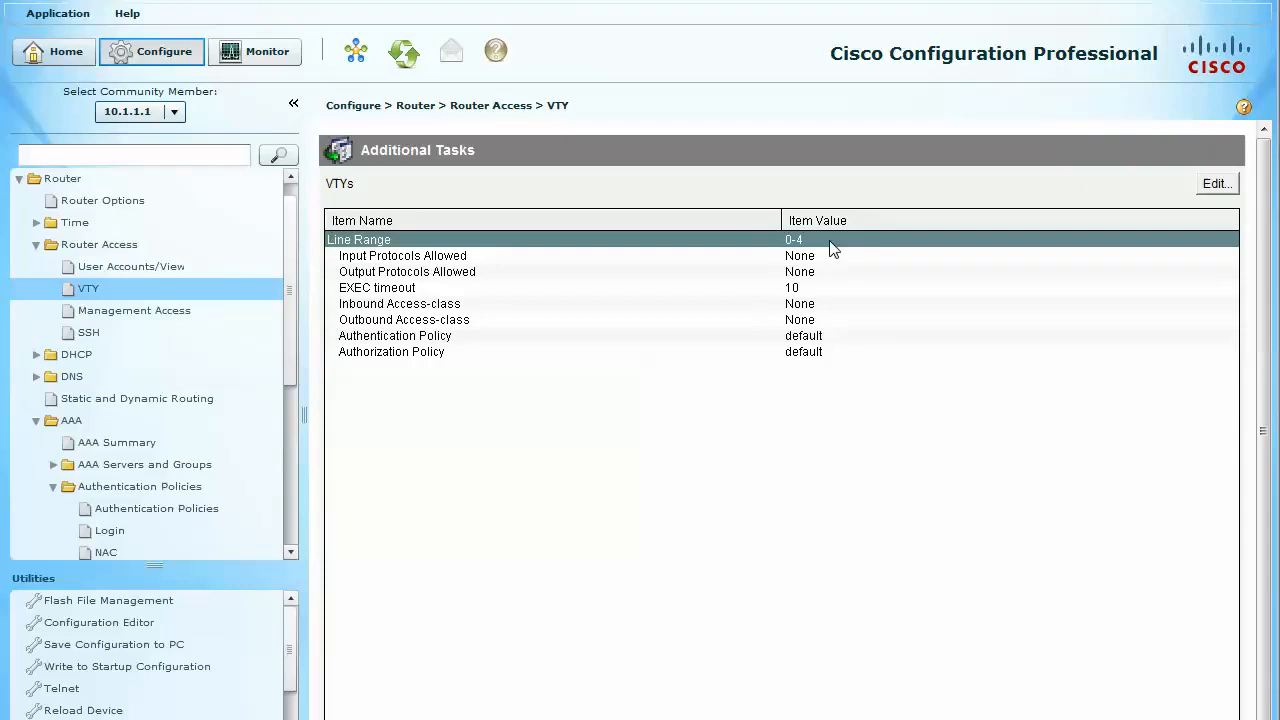
left_click(829, 290)
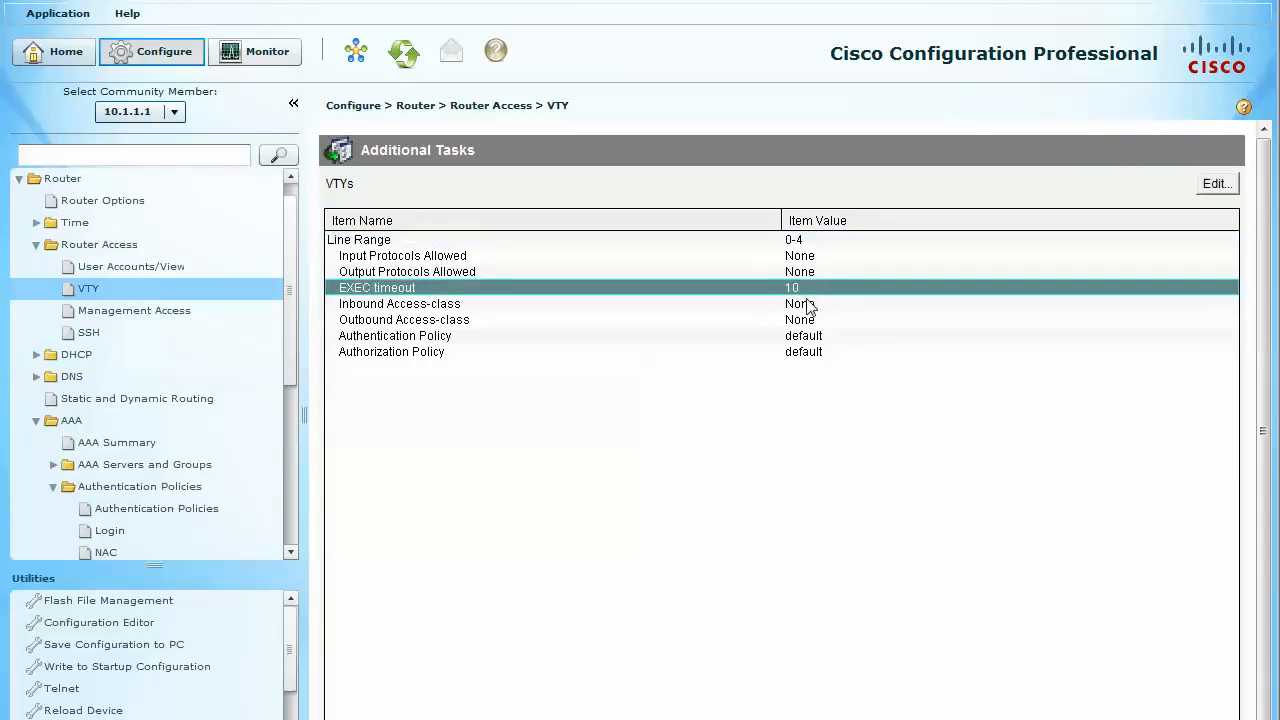
Review the protocol, timeout and access rule options for editing VTY lines 0-4, and close the form without changes
left_click(848, 273)
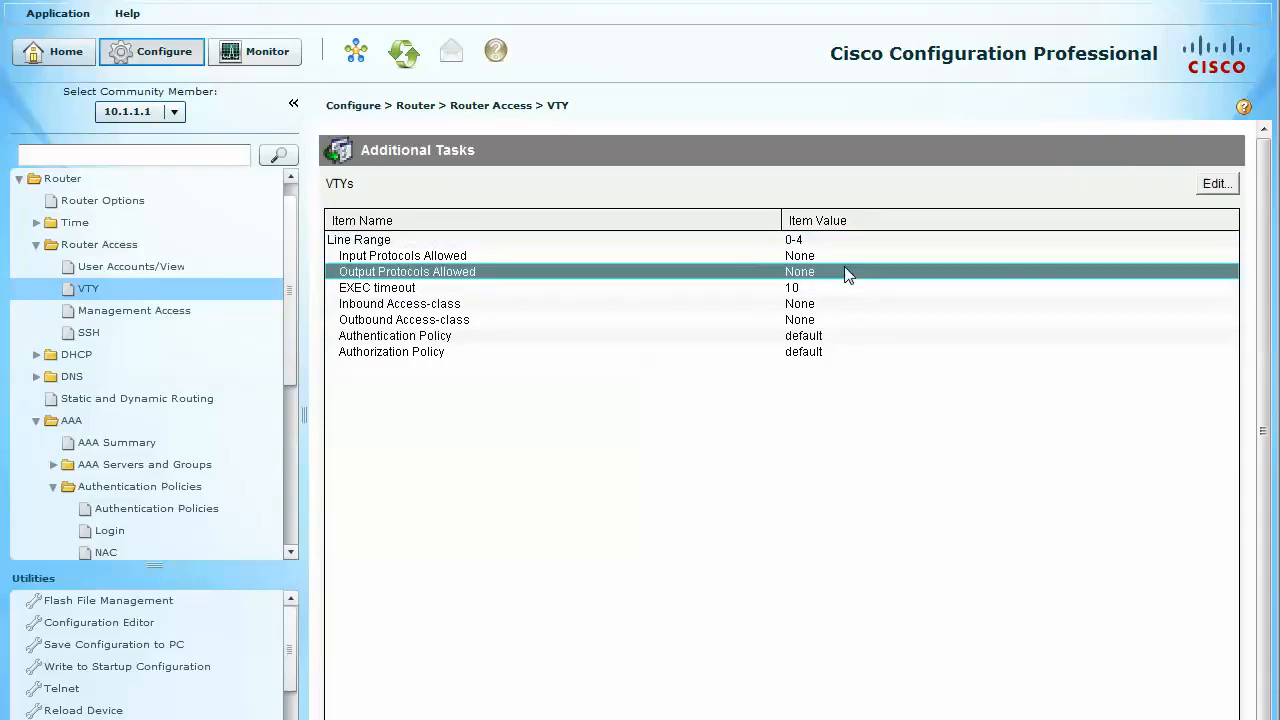
left_click(844, 259)
left_click(1213, 187)
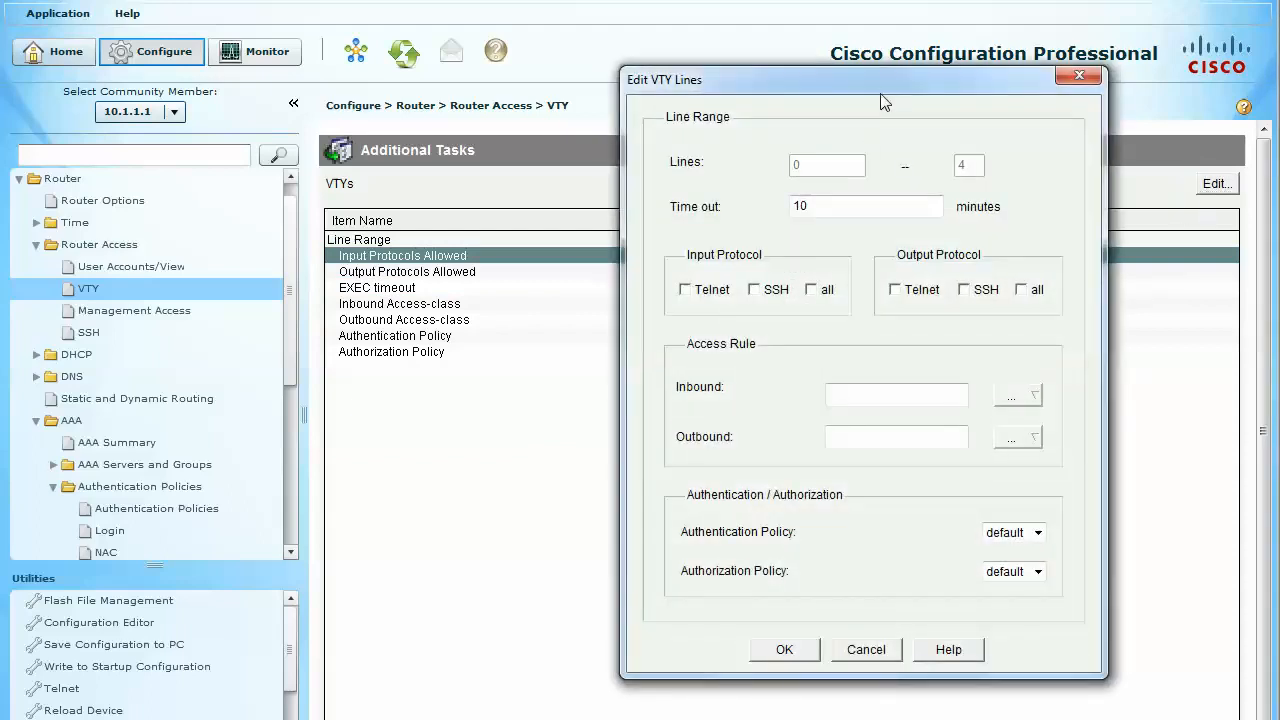
left_click_drag(881, 91, 677, 118)
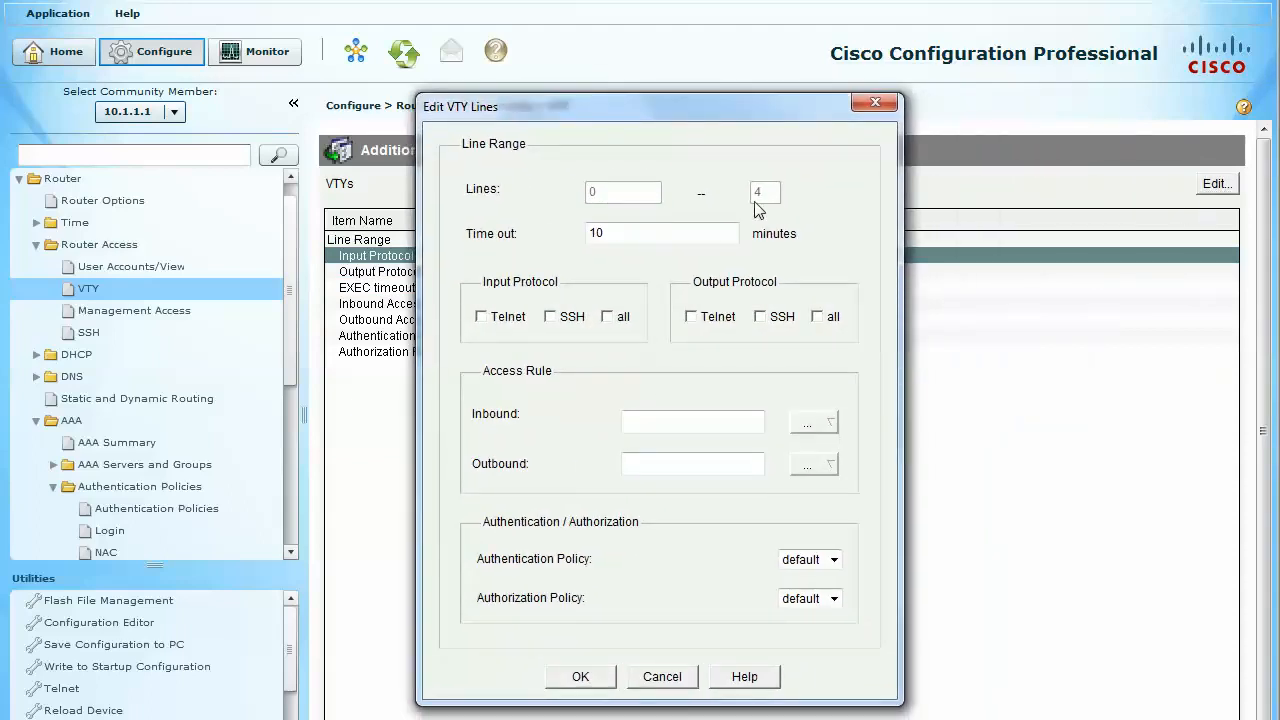
left_click(730, 234)
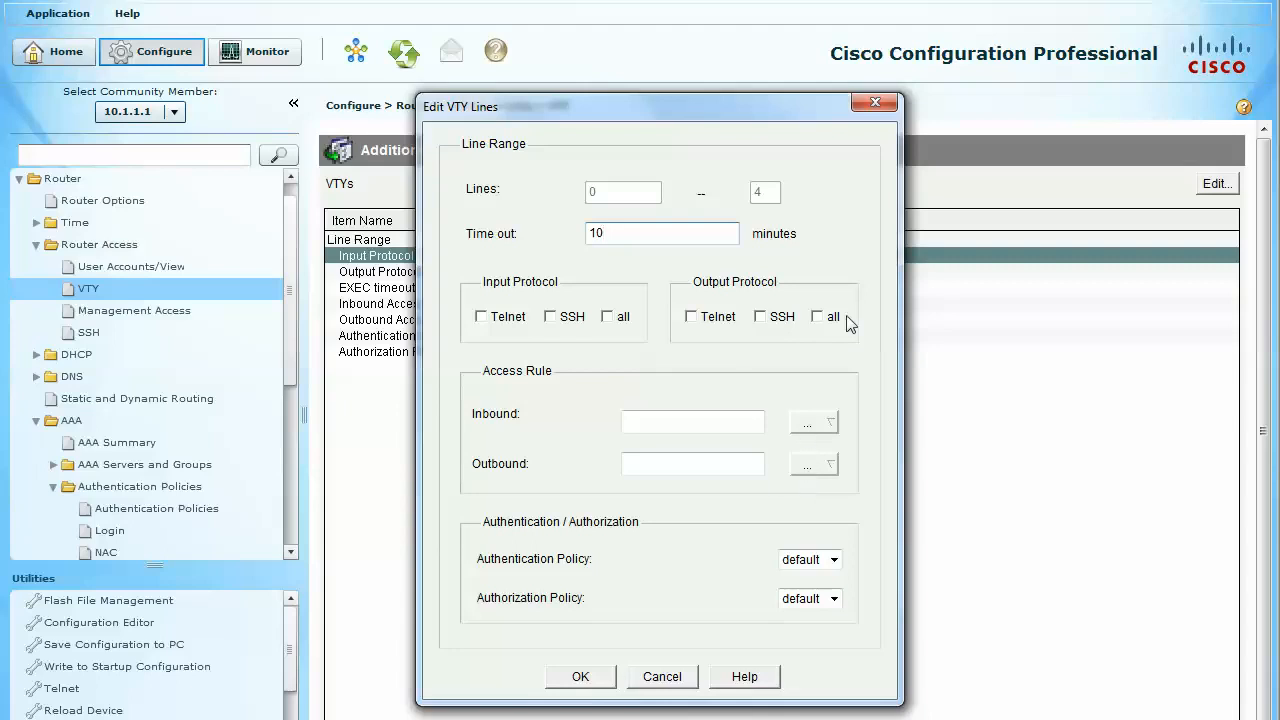
left_click(868, 103)
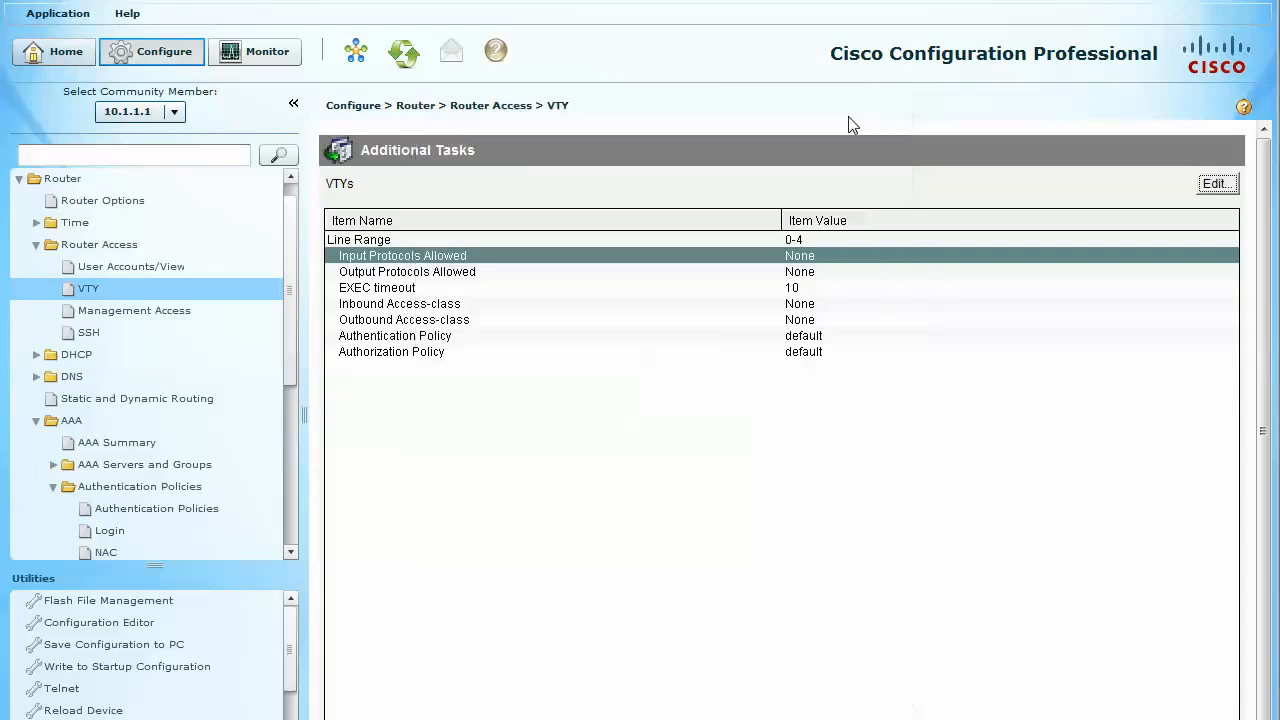
Open Management Access, examine the form for adding a management policy including its Allow Cisco CP option, and close it without adding one
left_click(187, 316)
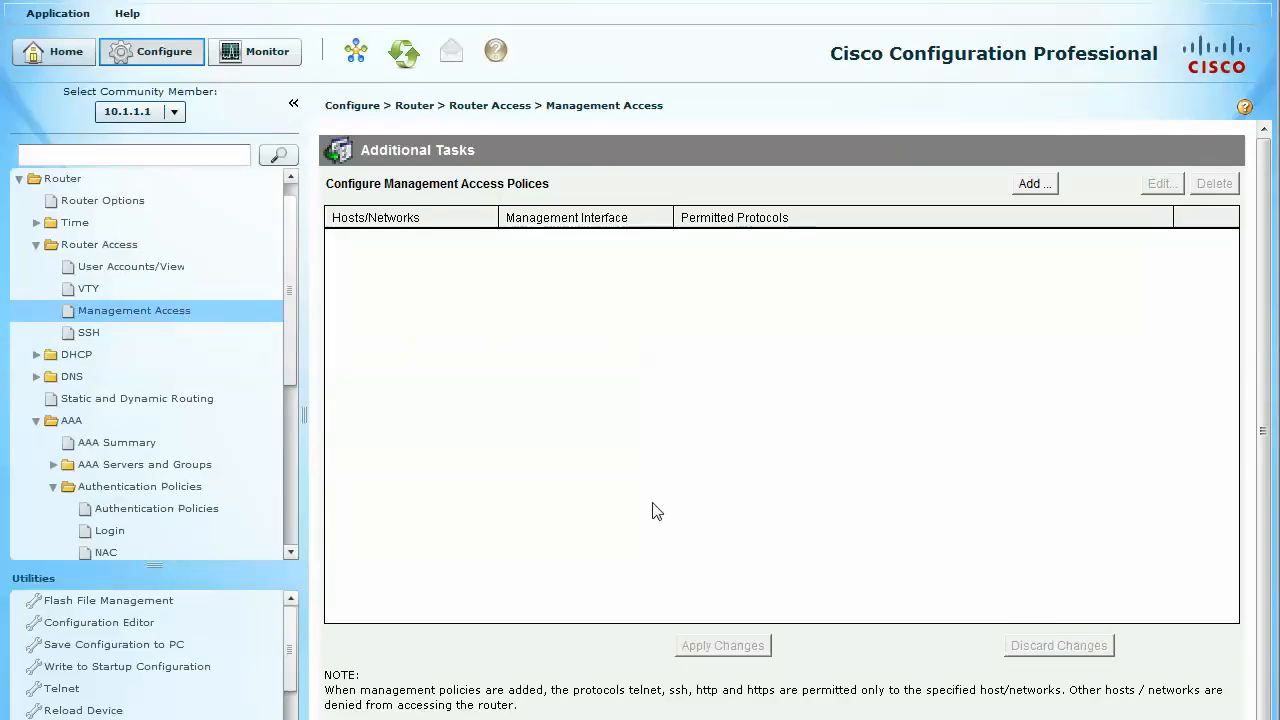
left_click(1032, 186)
left_click_drag(875, 122, 672, 132)
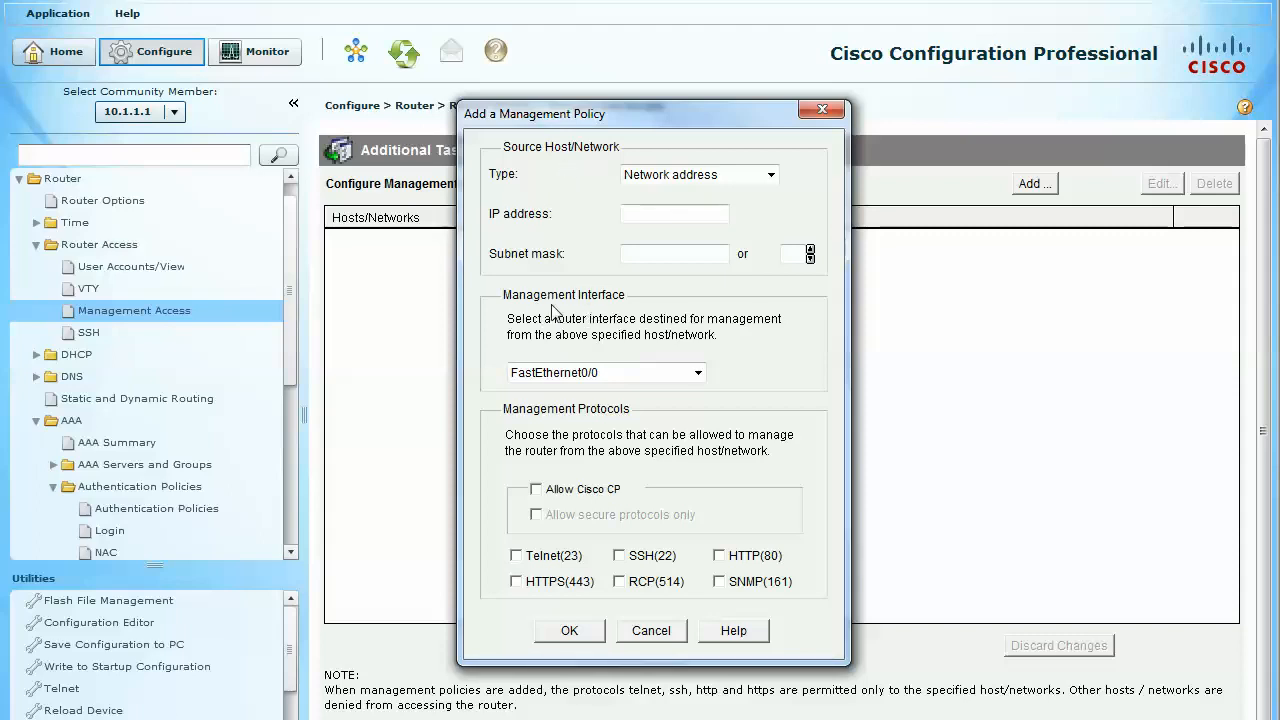
left_click(538, 491)
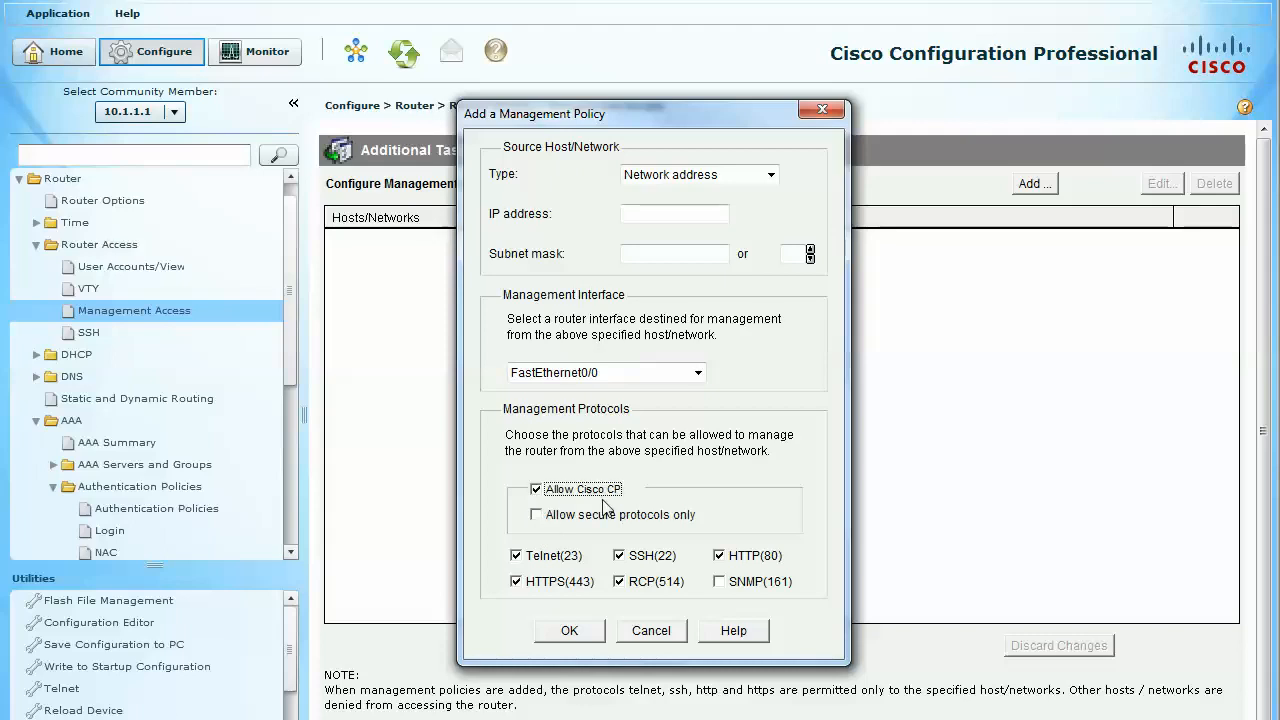
left_click(537, 490)
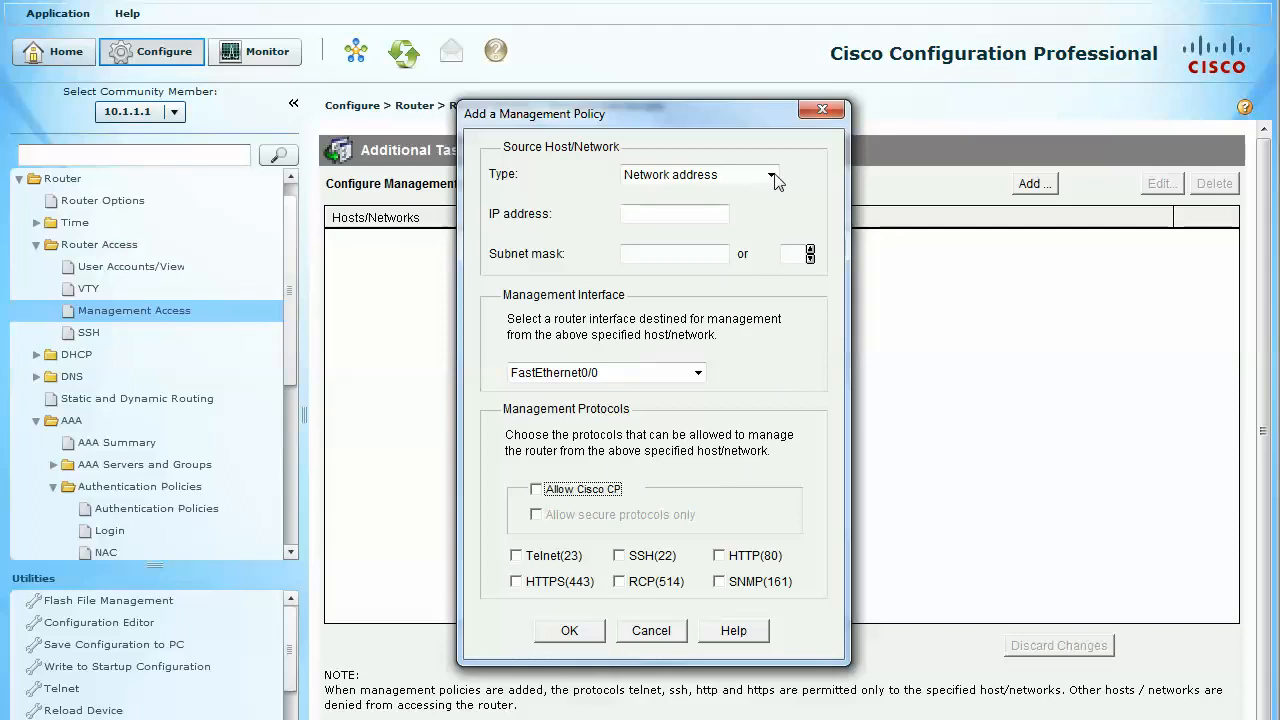
left_click(814, 115)
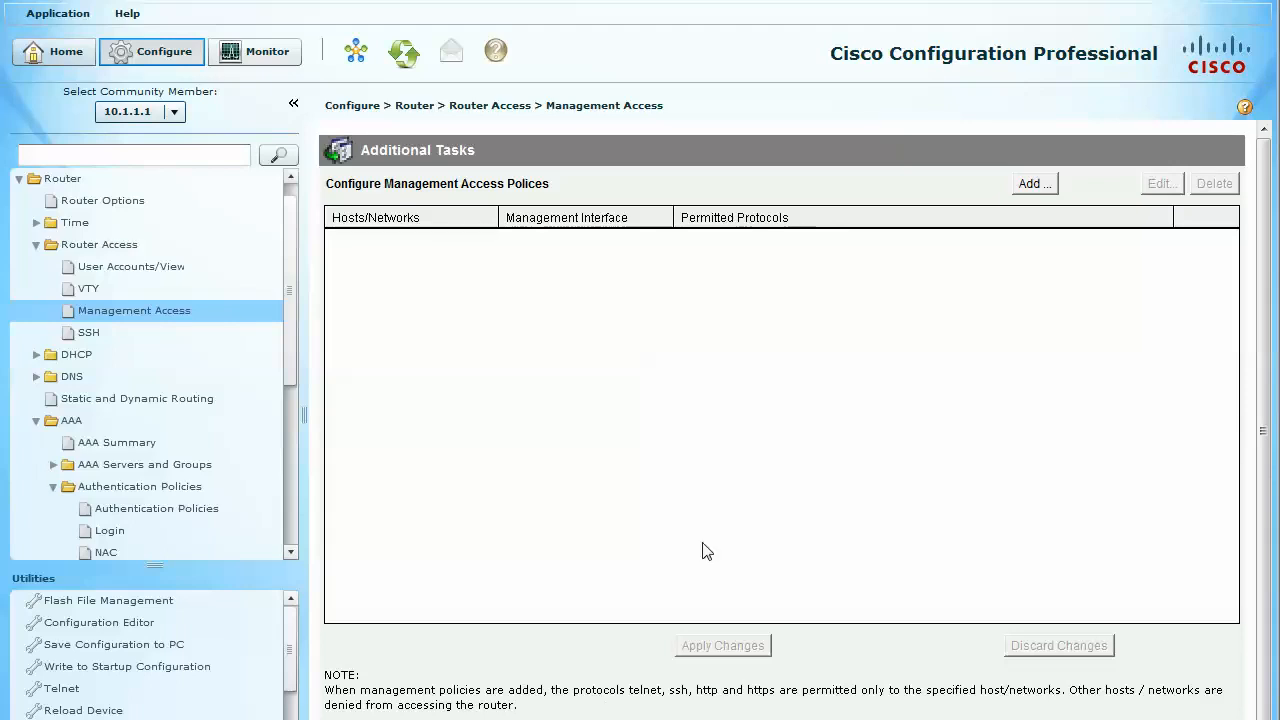
View the router's SSH key setup under Router Access and collapse the Authentication Policies folder
left_click(101, 336)
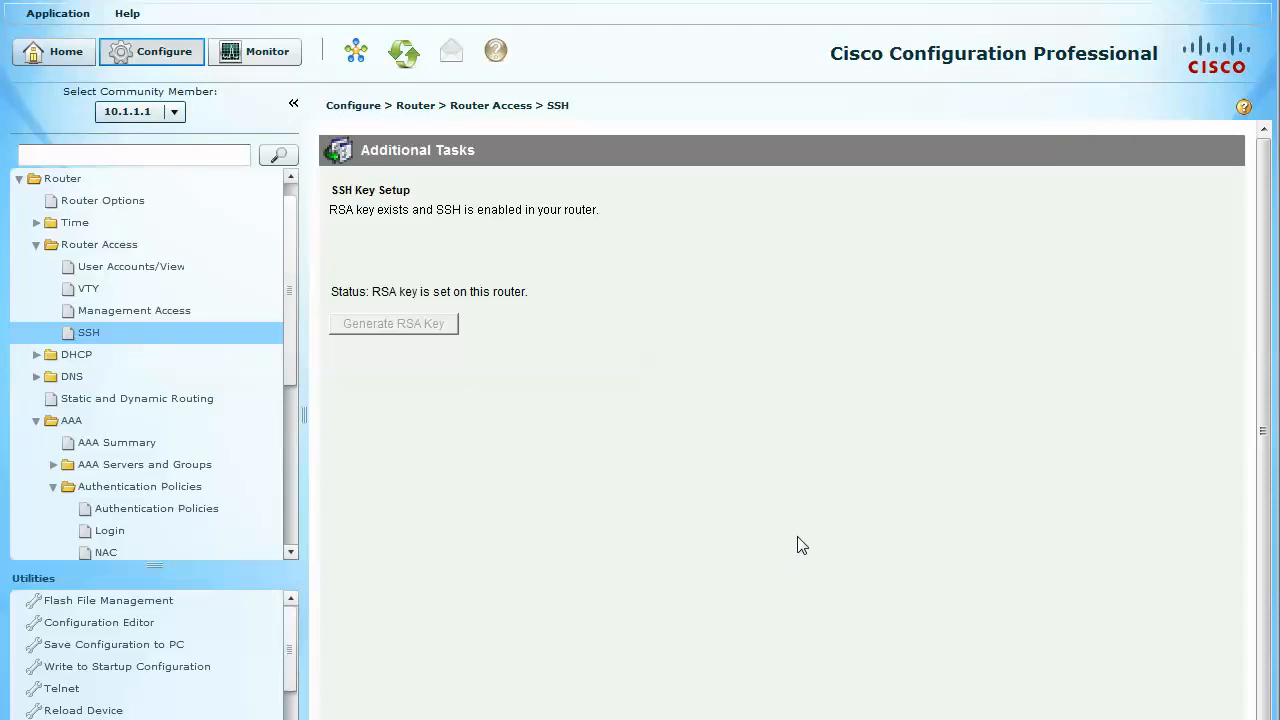
left_click_drag(290, 372, 287, 412)
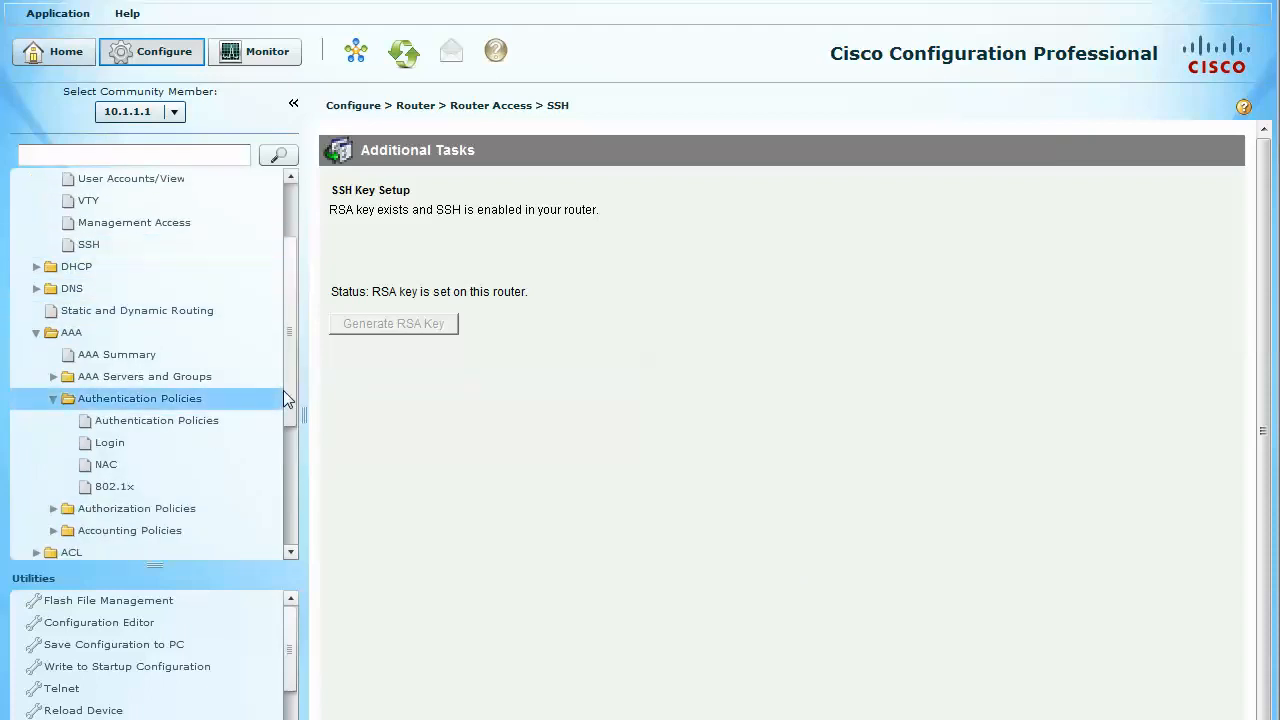
left_click(285, 396)
left_click_drag(288, 374, 287, 333)
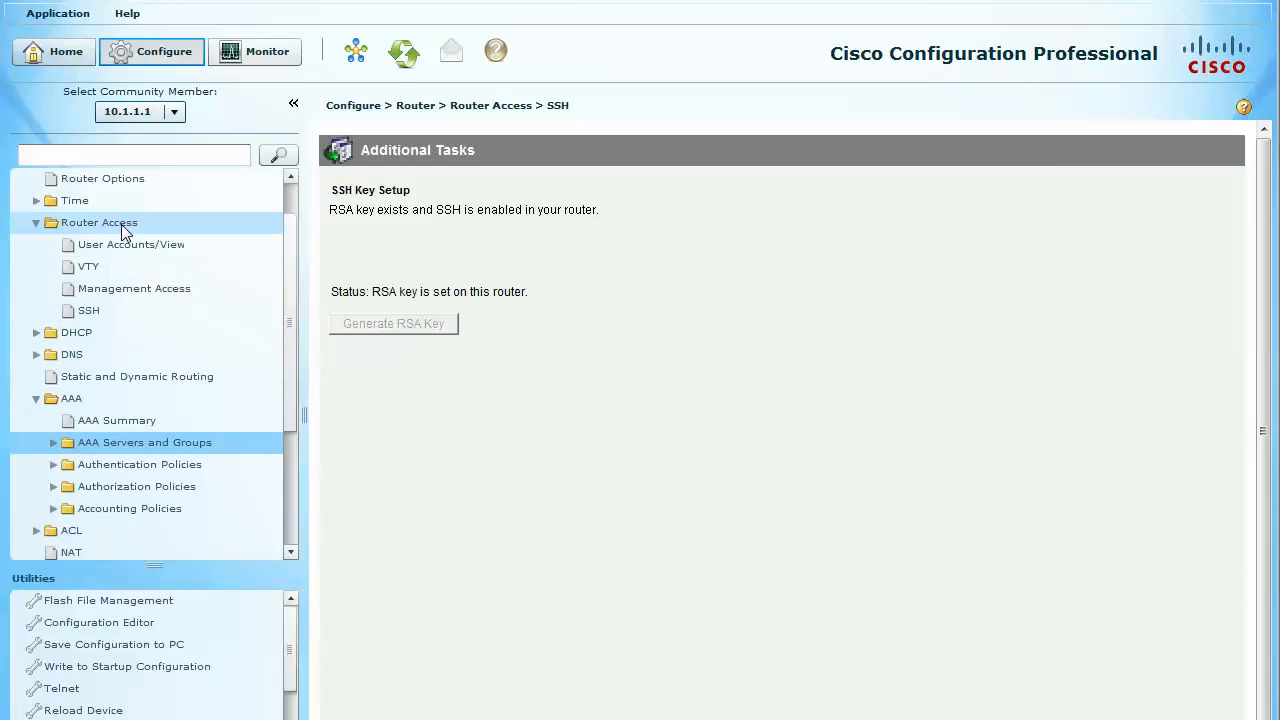